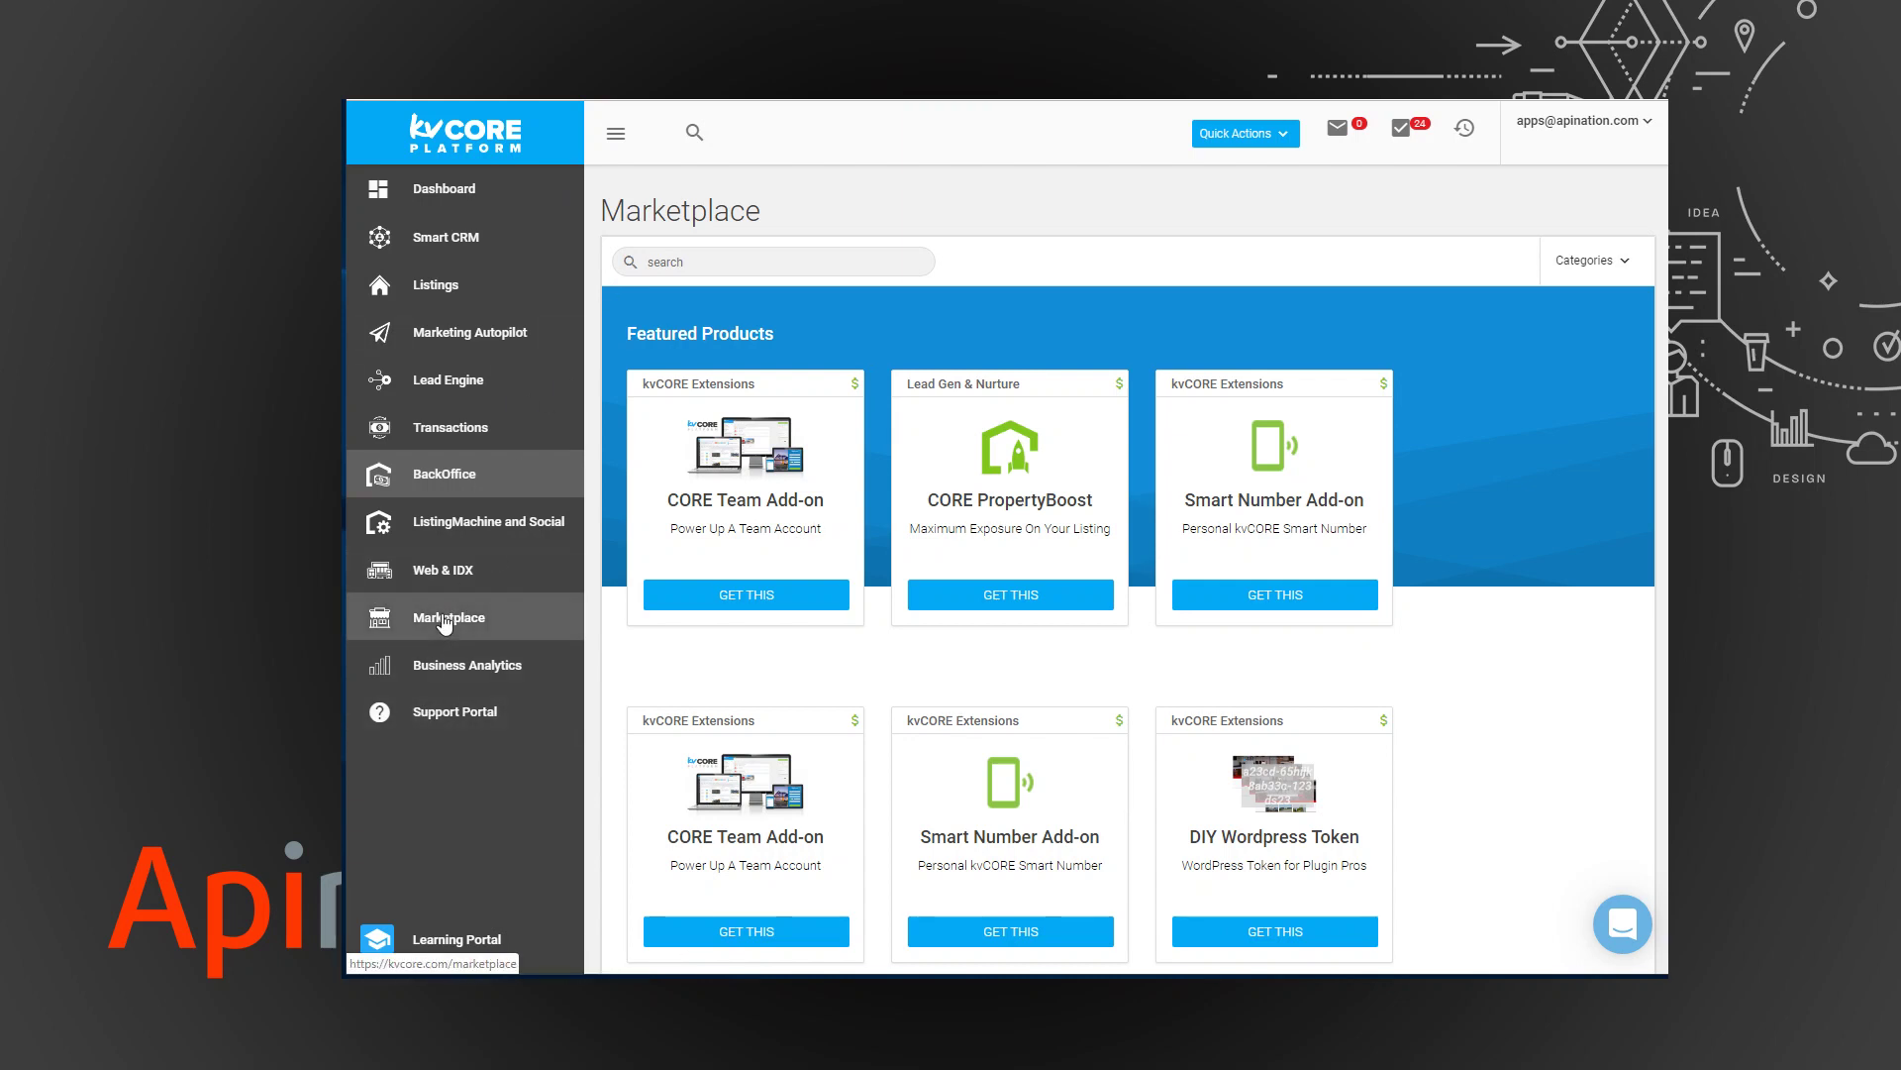
Reload kvCORE's Marketplace and scroll to the API Nation Integrations card.
{"action": "left_click", "coordinate": [445, 621]}
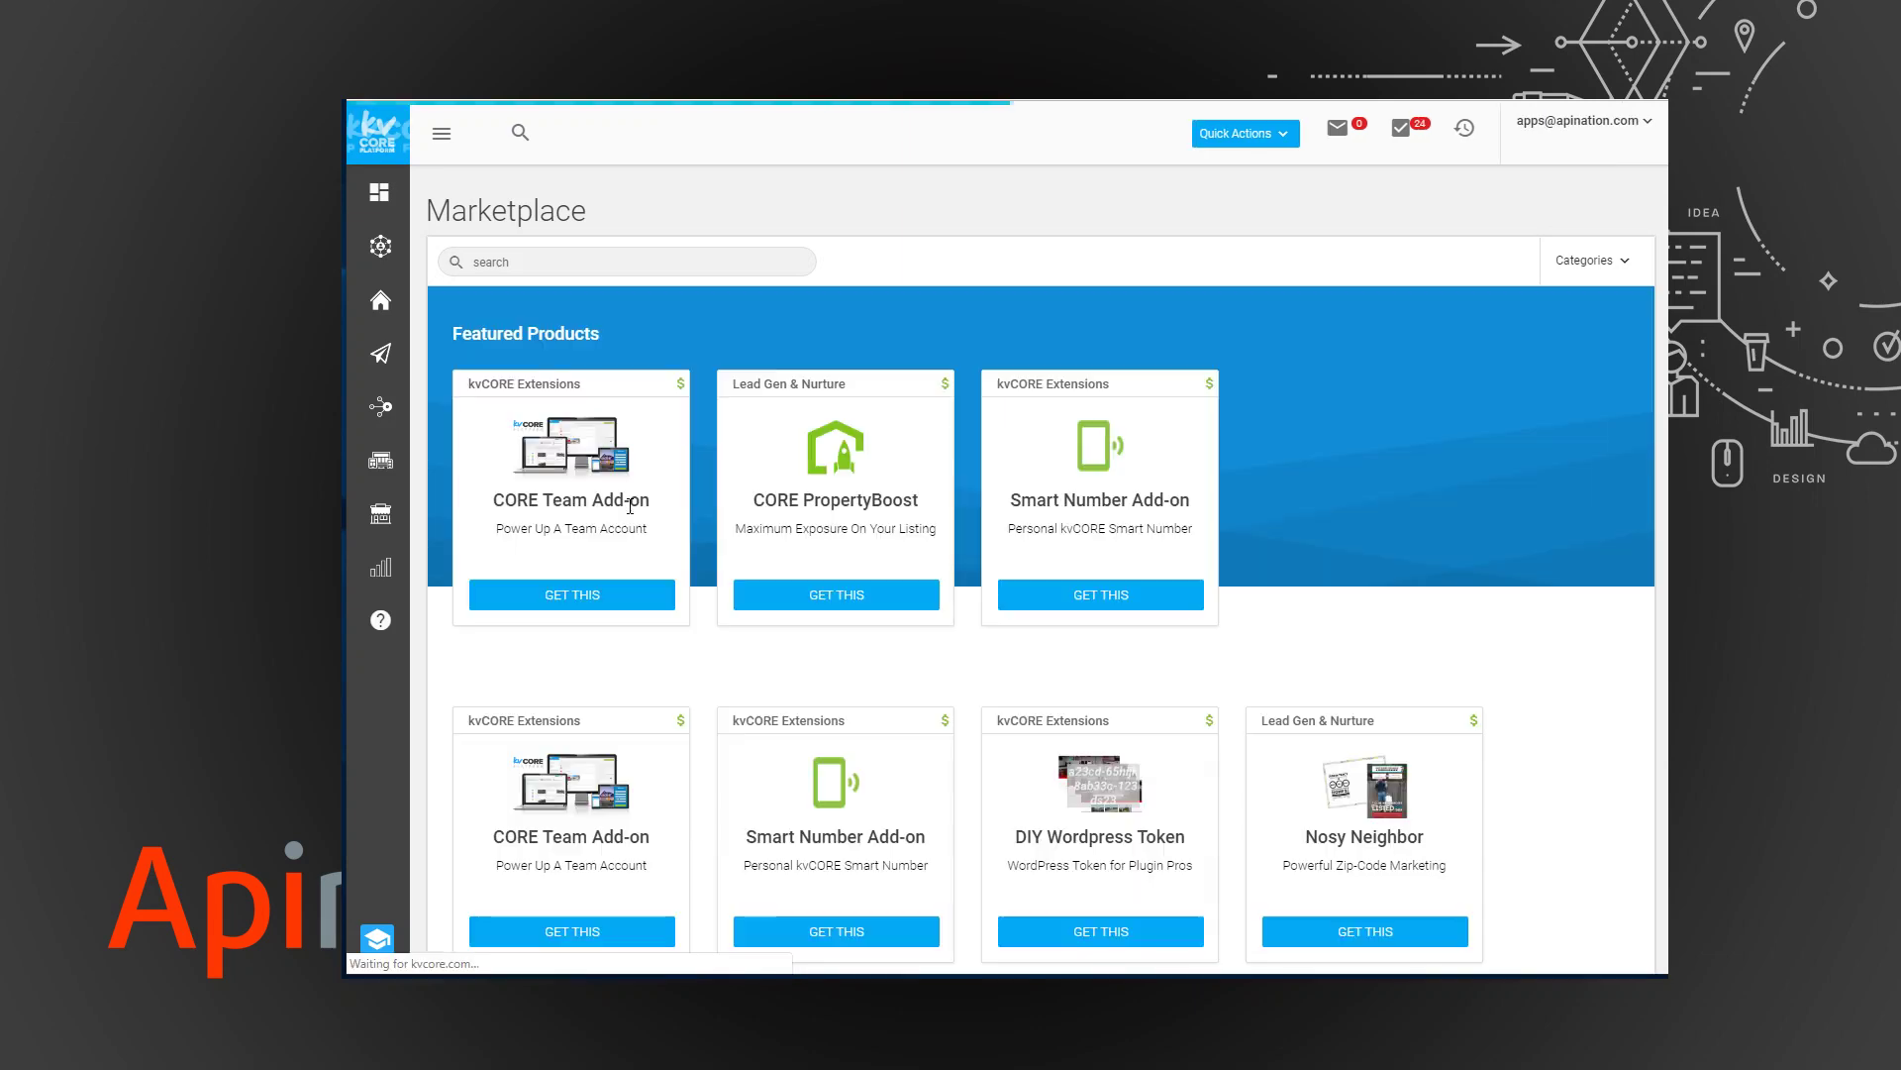
{"action": "scroll", "coordinate": [1086, 587], "scroll_direction": "down", "scroll_amount": 2}
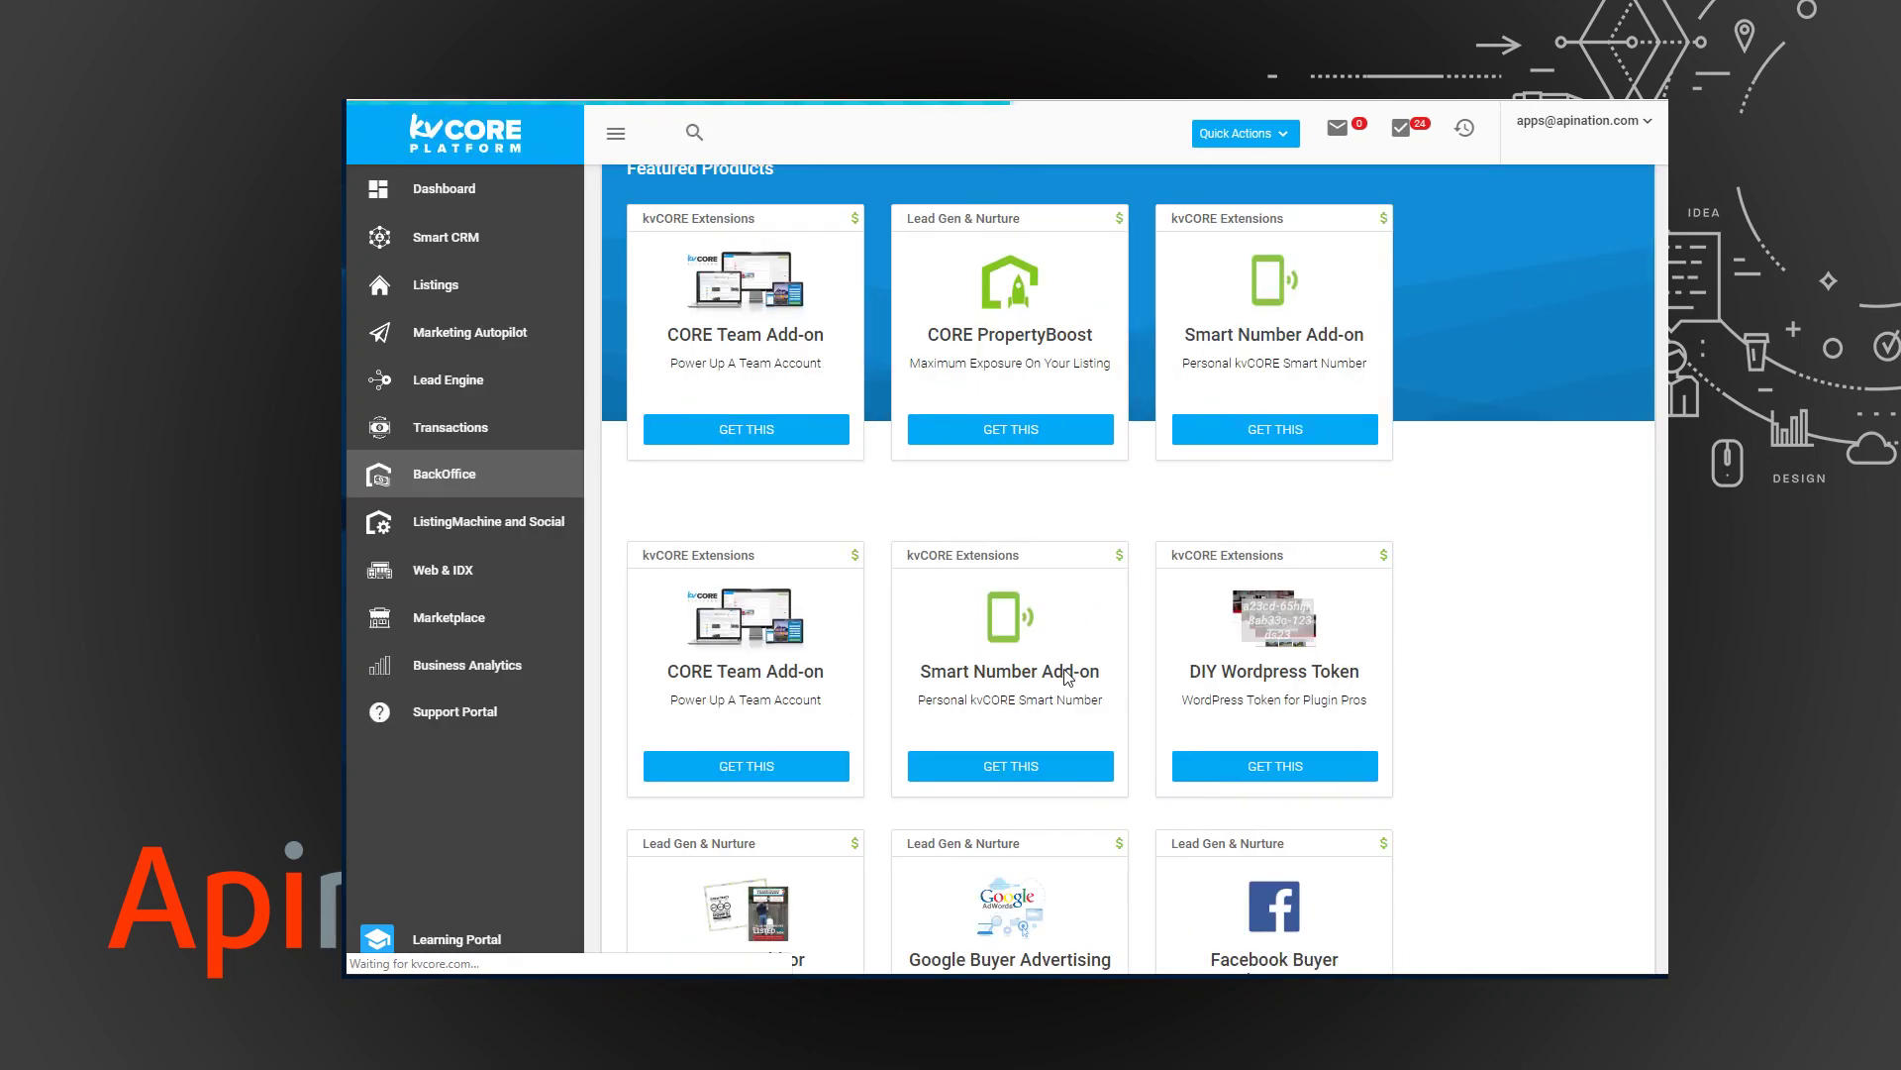
{"action": "scroll", "coordinate": [1067, 677], "scroll_direction": "down", "scroll_amount": 10}
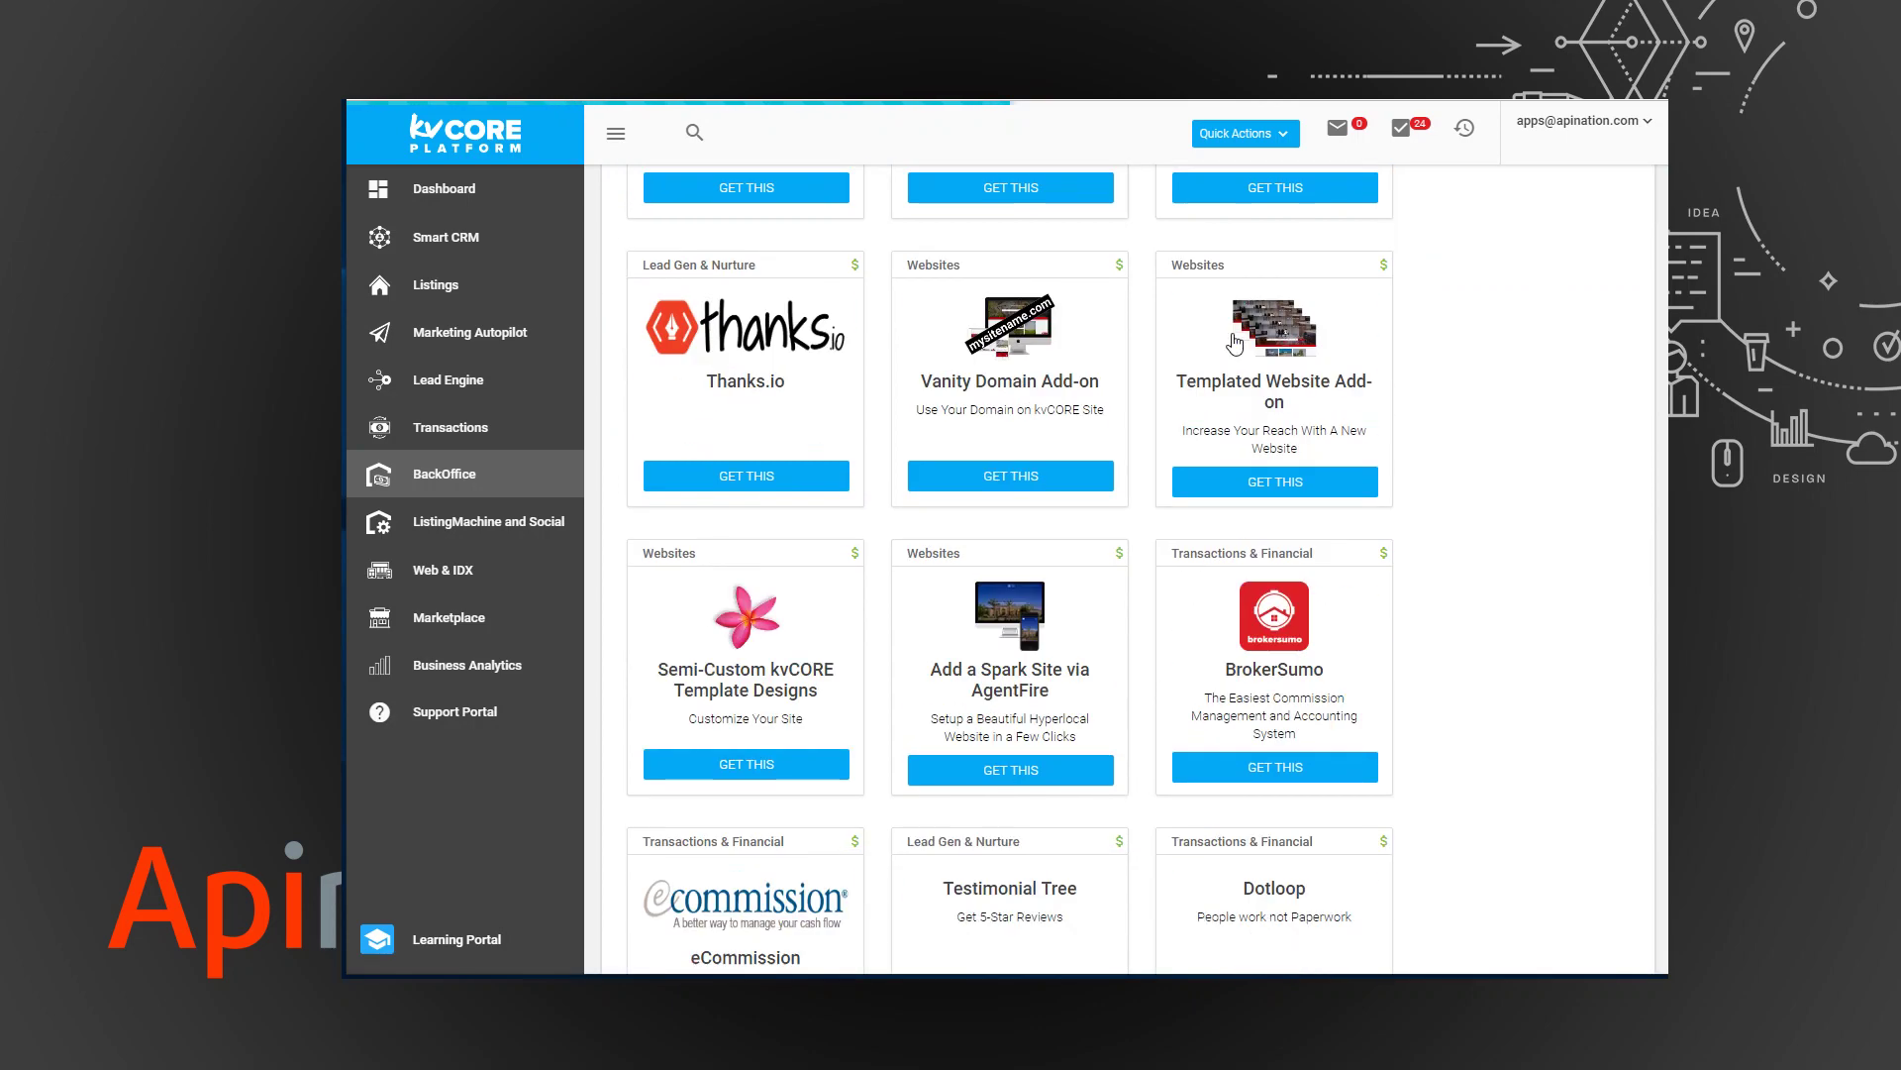
{"action": "scroll", "coordinate": [1235, 344], "scroll_direction": "down", "scroll_amount": 4}
{"action": "scroll", "coordinate": [1263, 287], "scroll_direction": "up", "scroll_amount": 9}
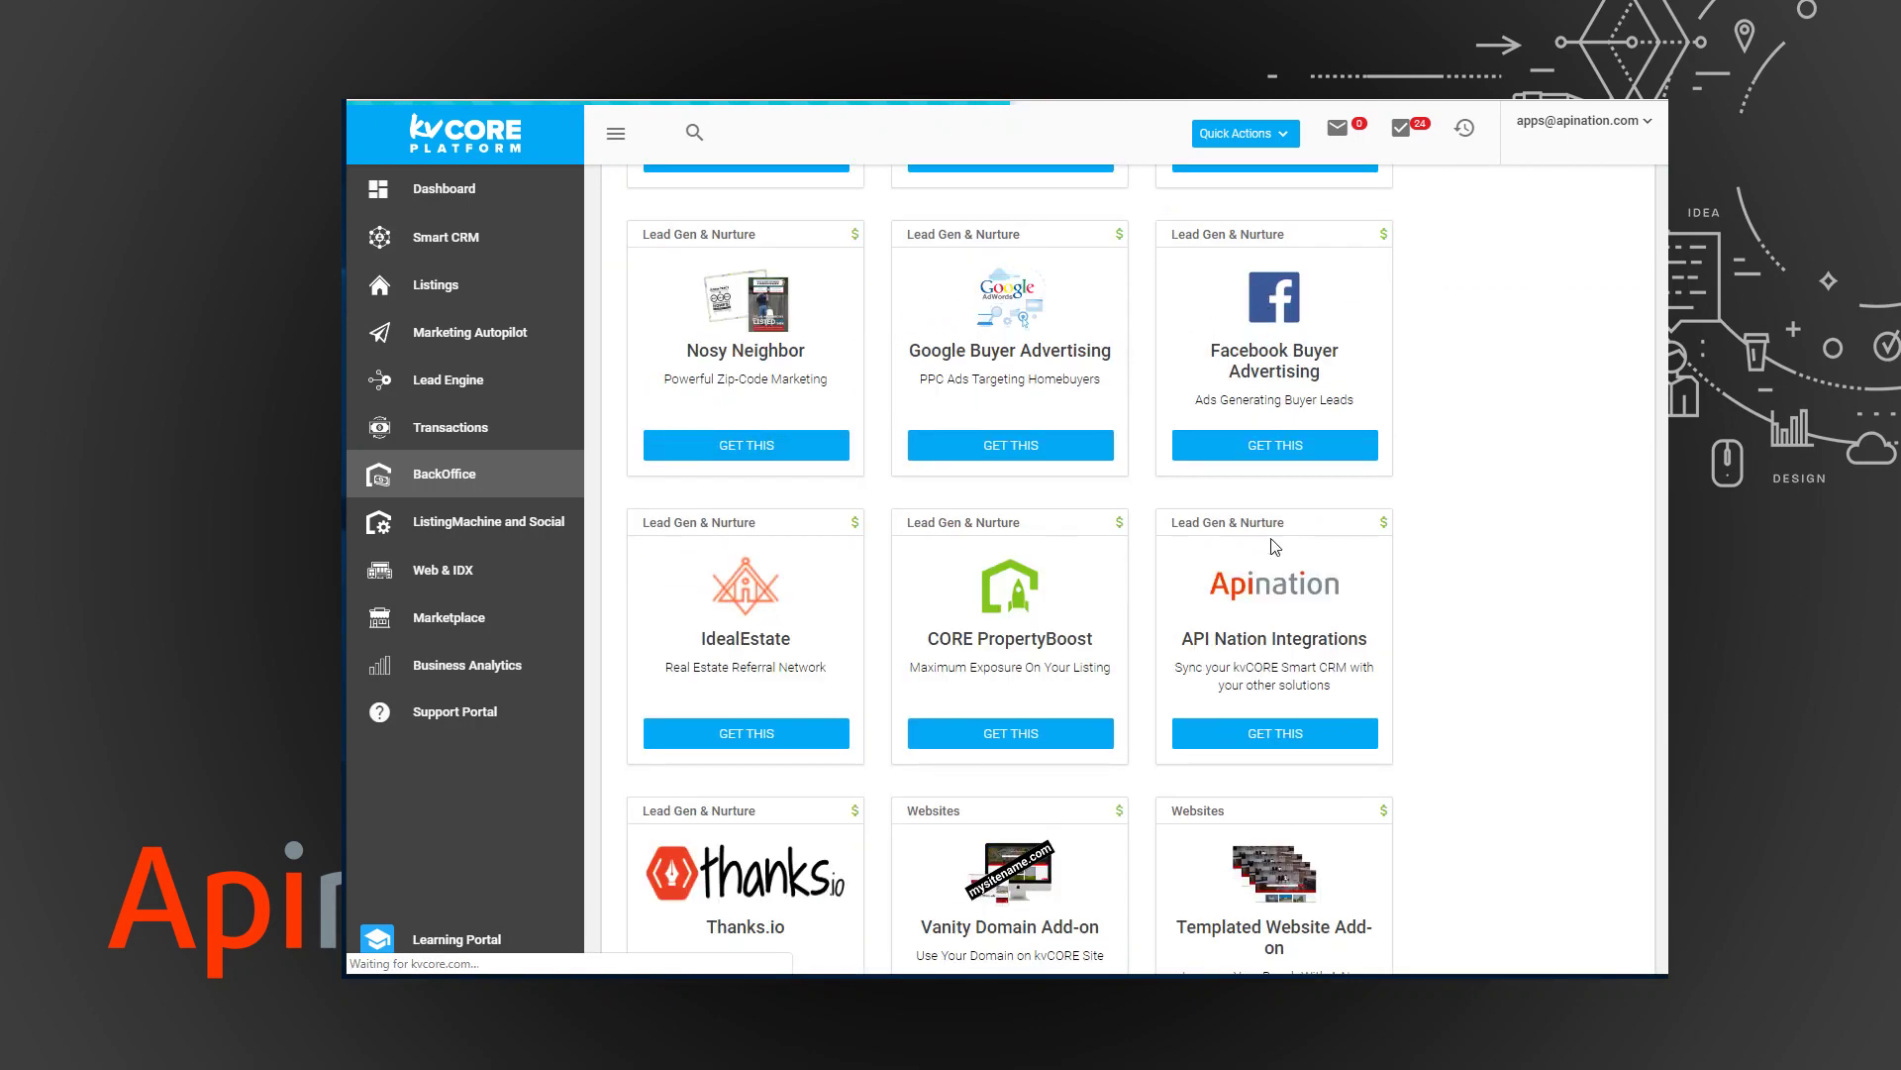
Add the API Nation Integrations product to kvCORE from its details popup.
{"action": "left_click", "coordinate": [1296, 740]}
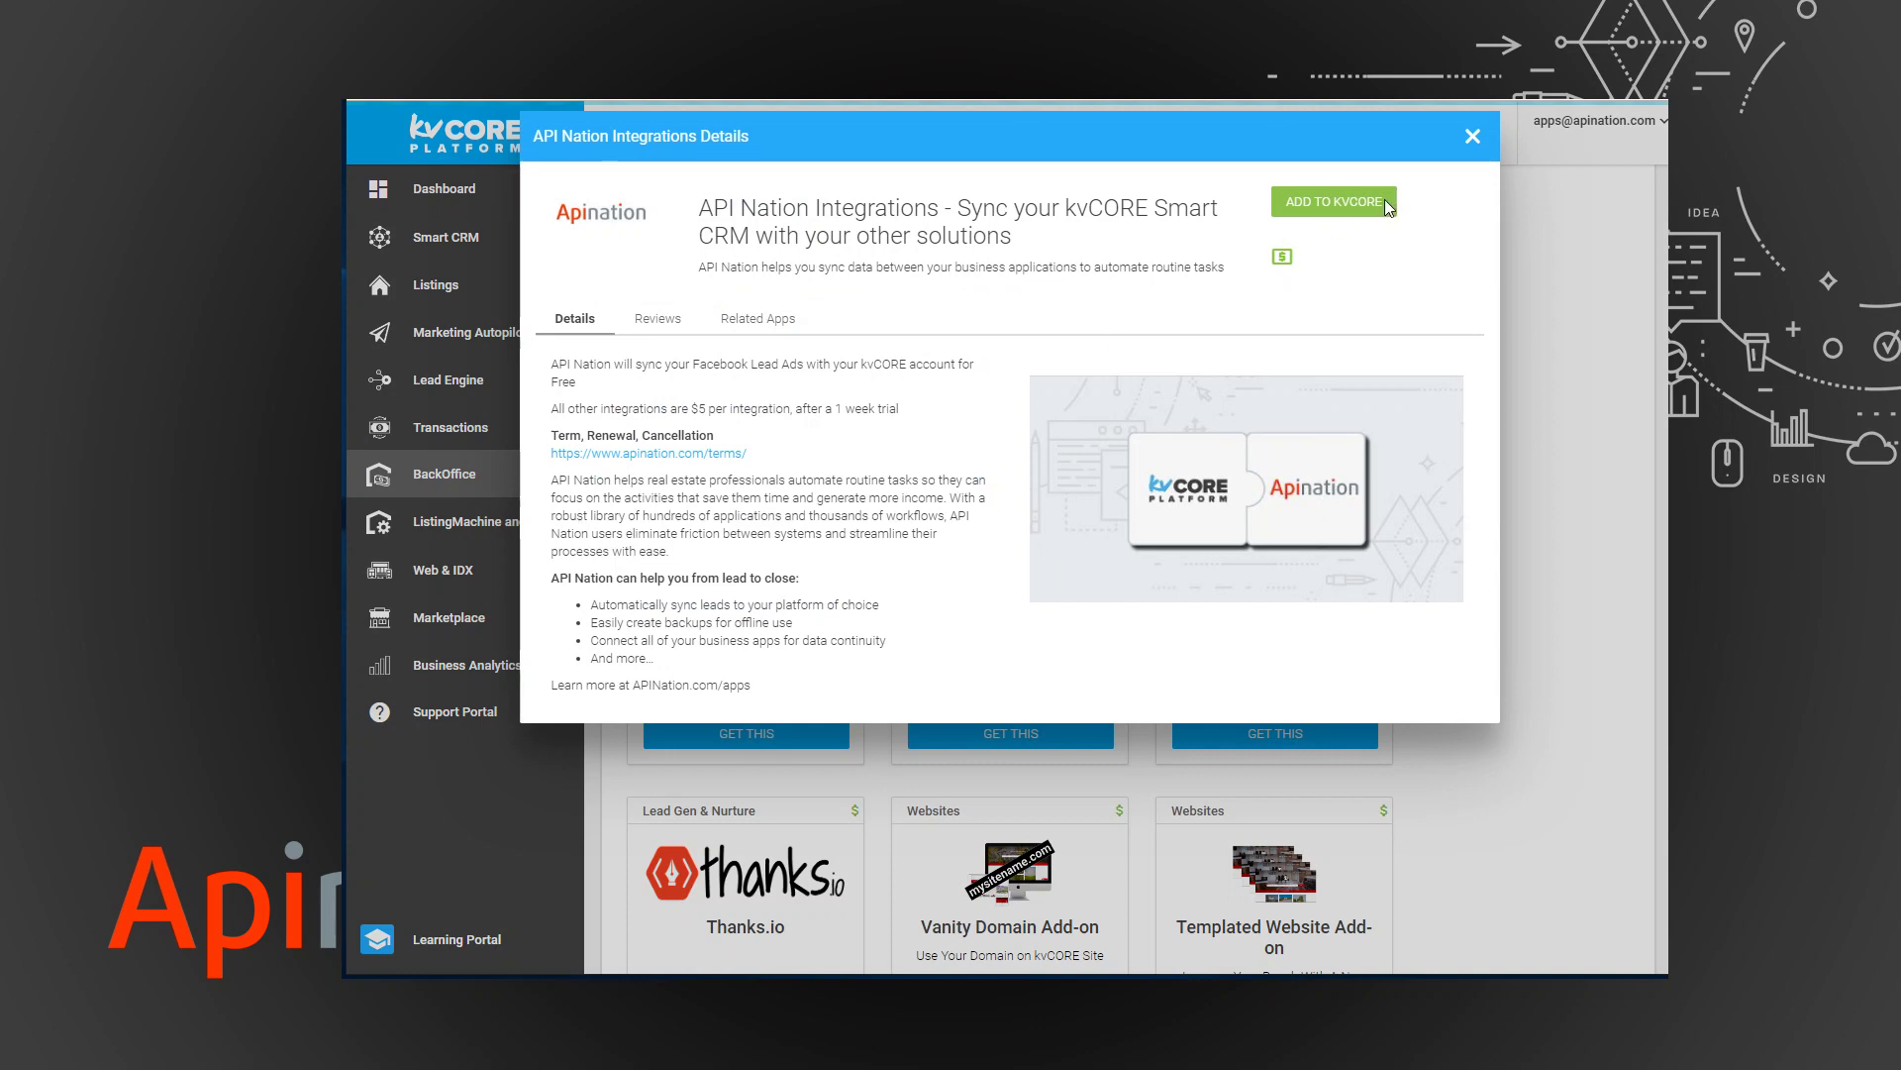
{"action": "left_click", "coordinate": [1319, 204]}
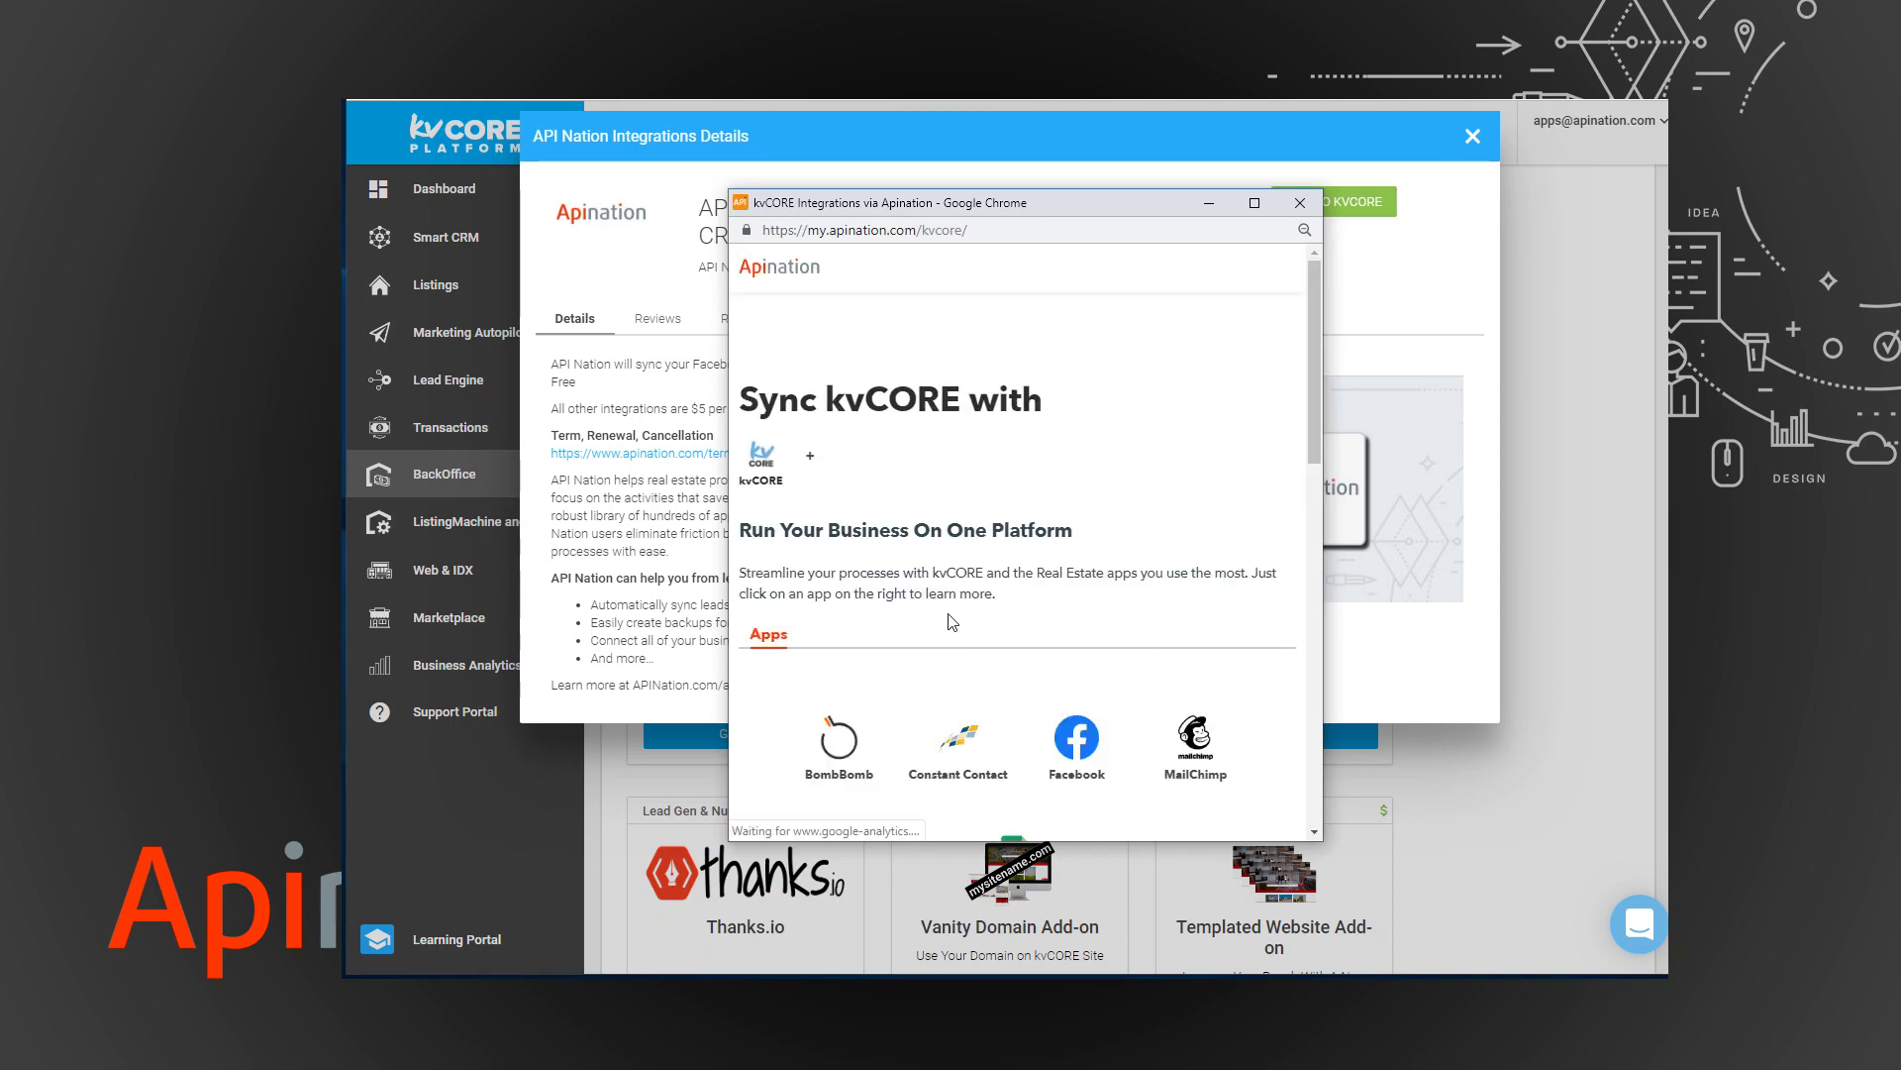
Choose the Facebook app from the Apination Apps list to open the kvCORE–Facebook Lead Ads integration.
{"action": "scroll", "coordinate": [946, 614], "scroll_direction": "down", "scroll_amount": 2}
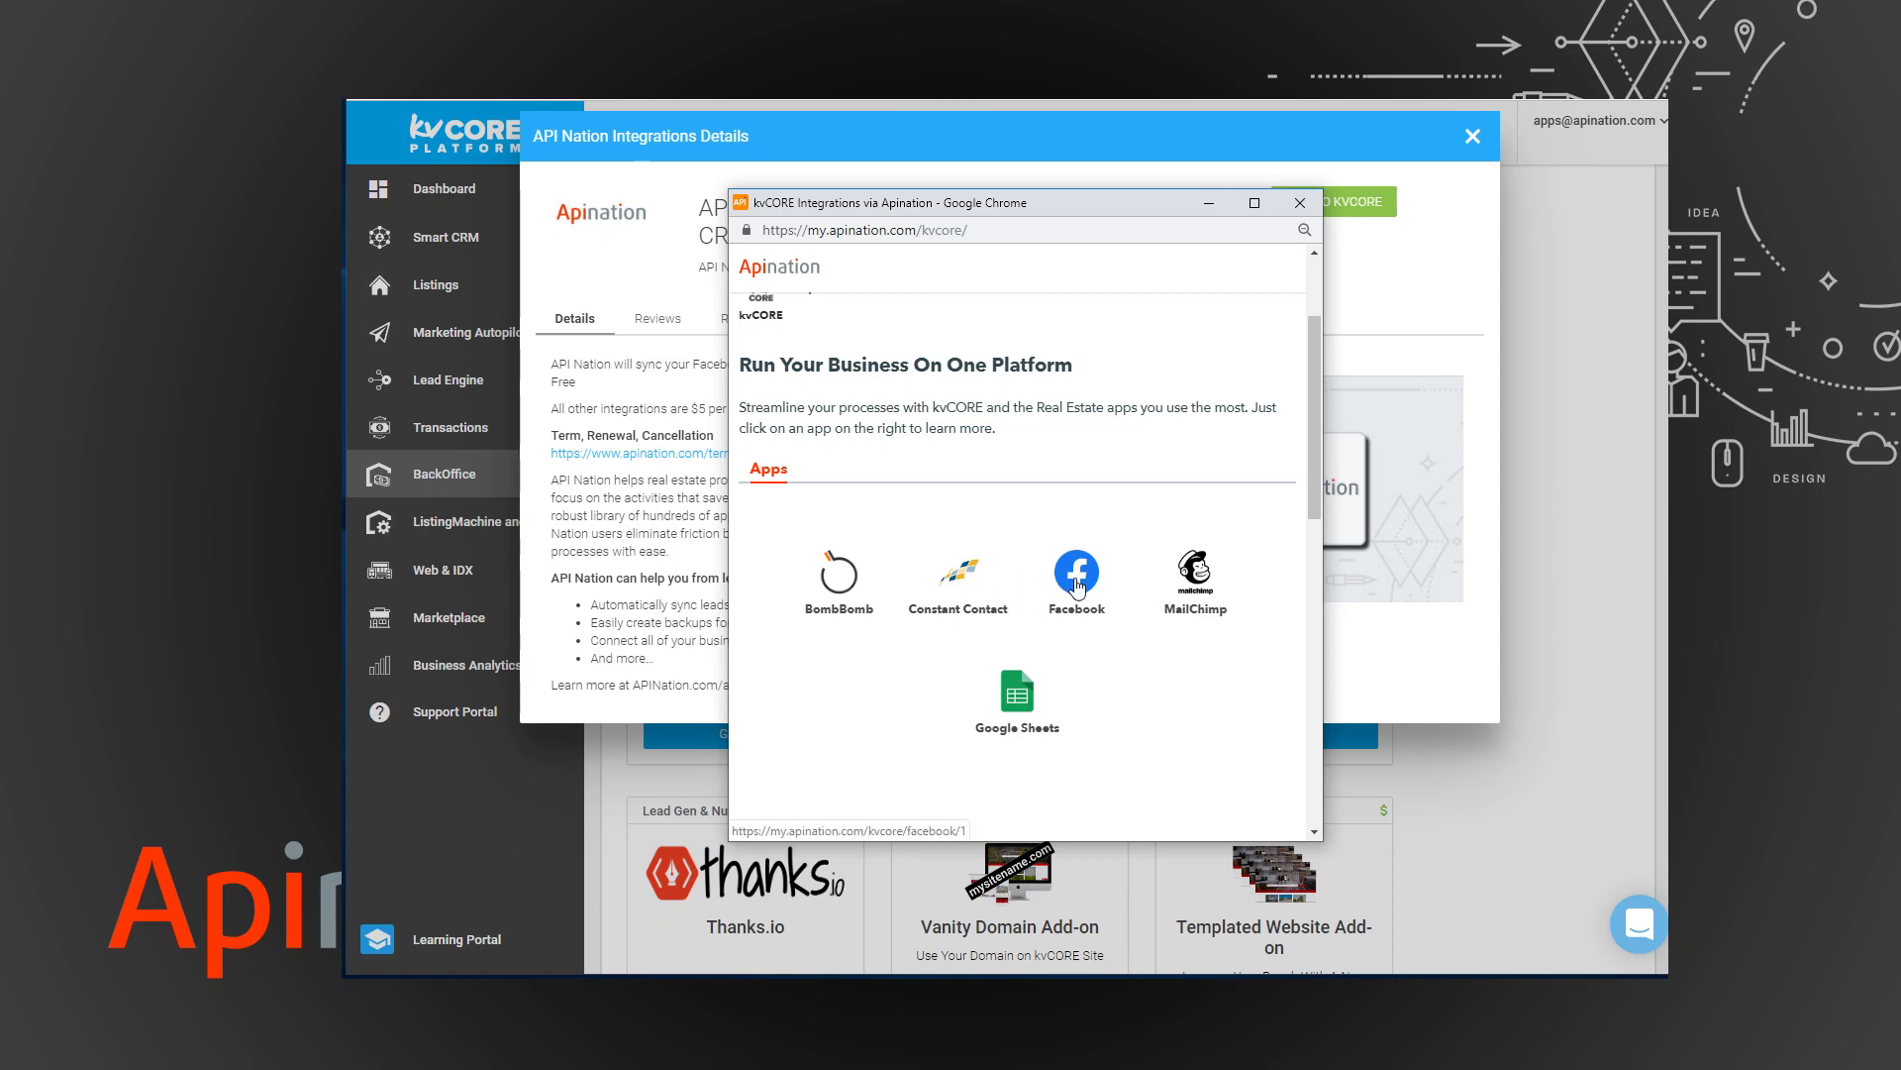
{"action": "left_click", "coordinate": [1078, 586]}
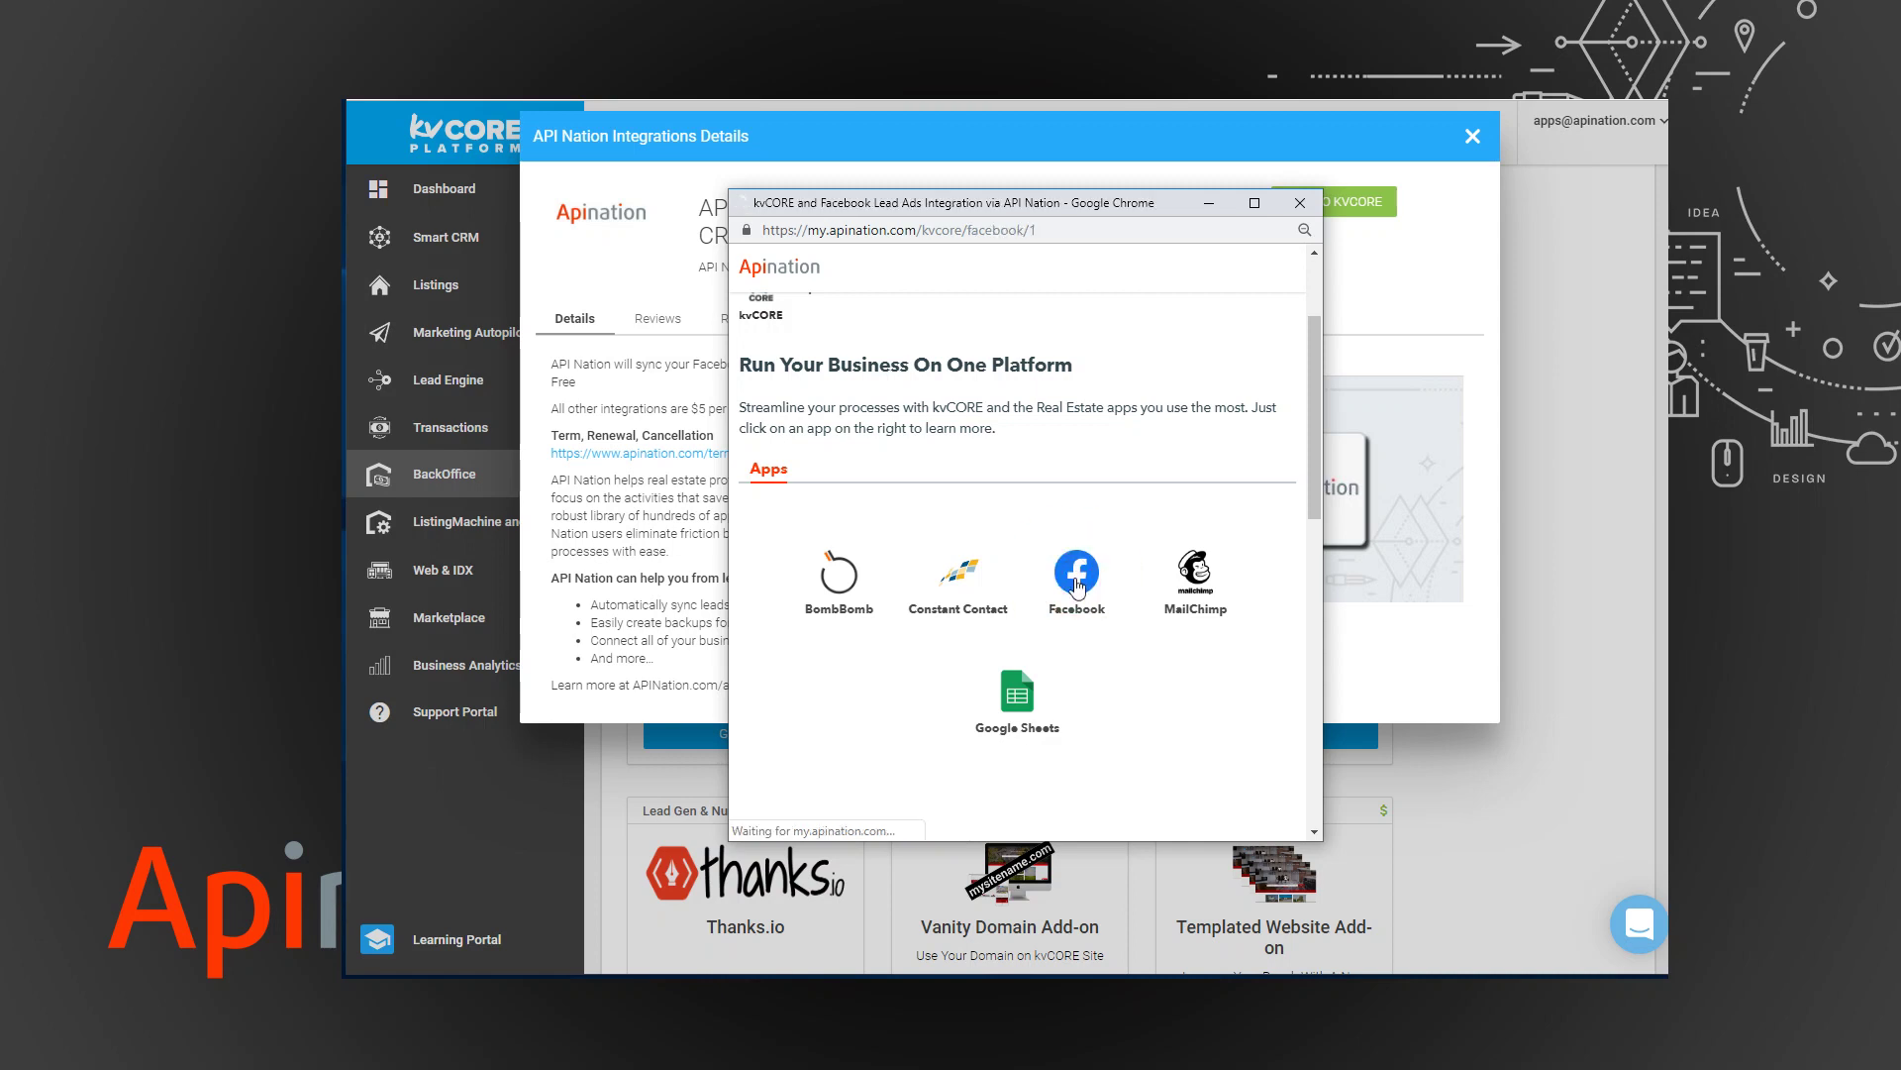
Connect kvCORE using the account e-mail as username and the saved password.
{"action": "left_click", "coordinate": [1065, 675]}
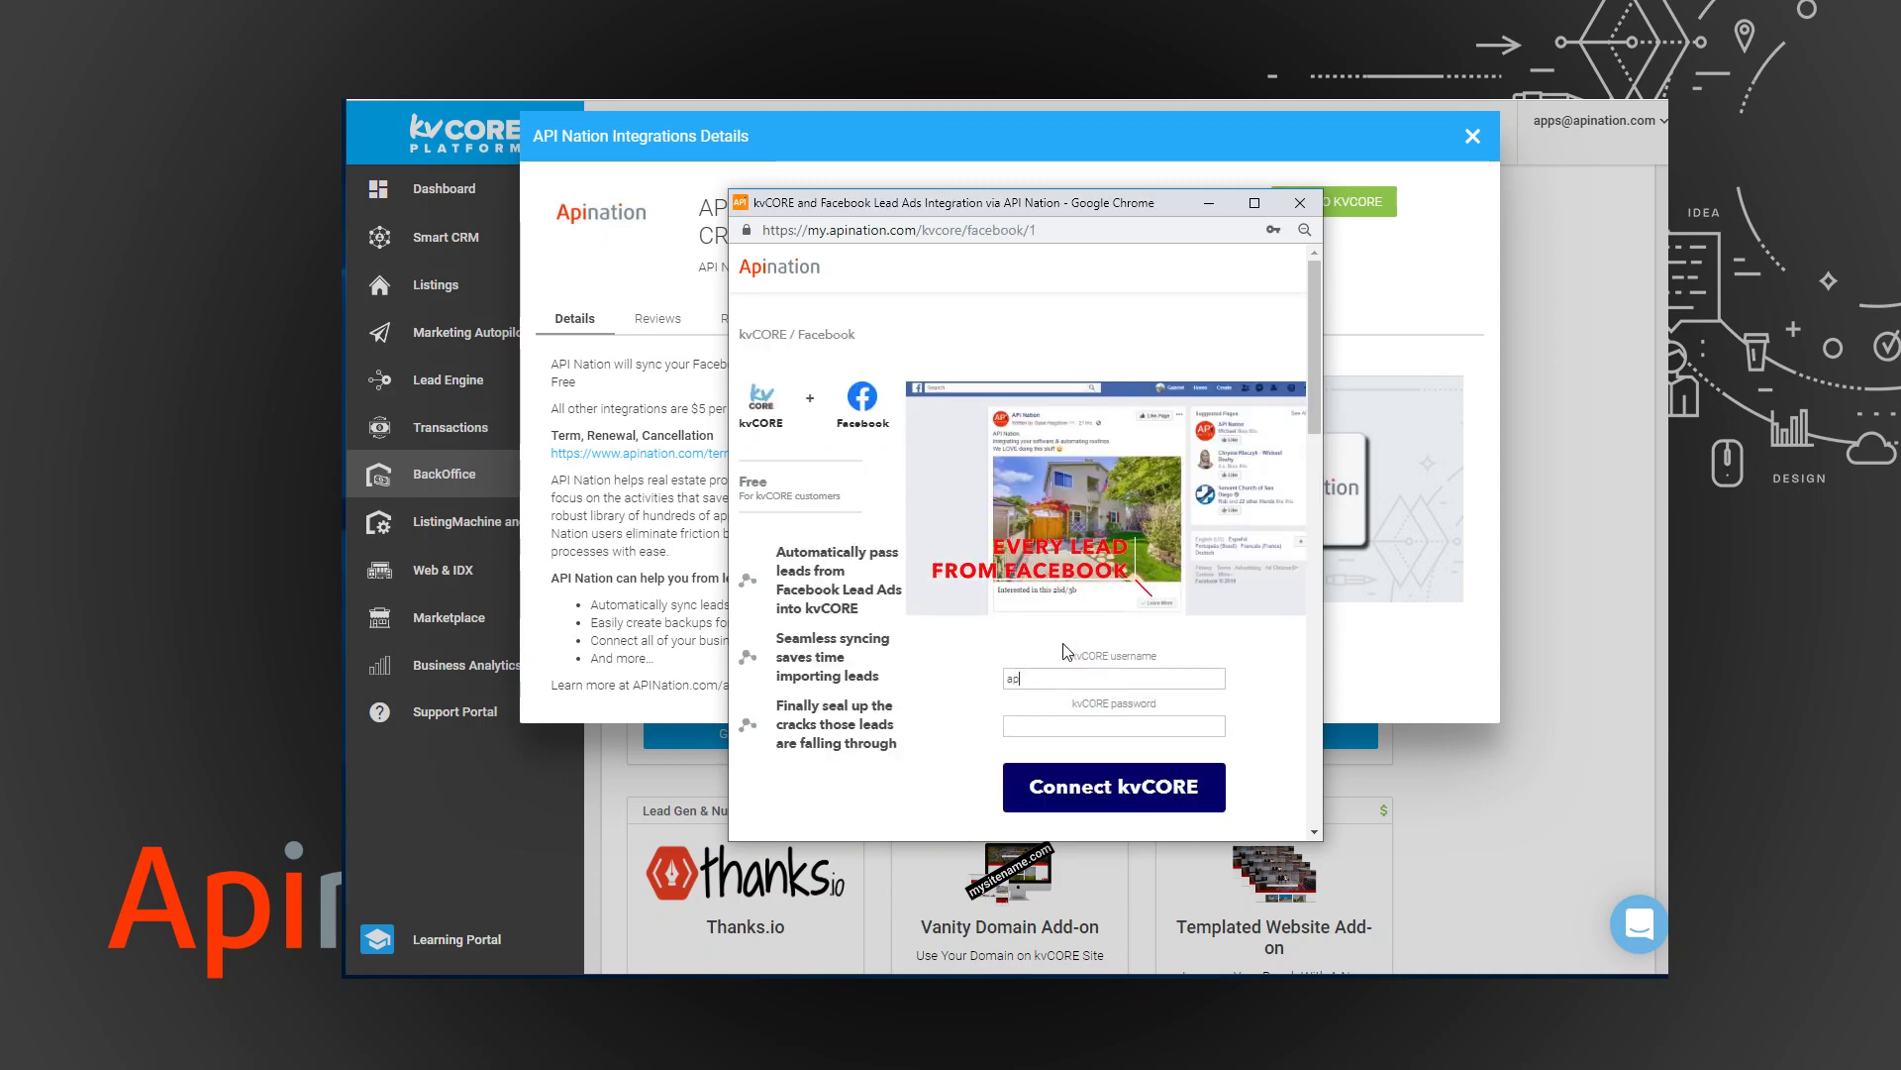
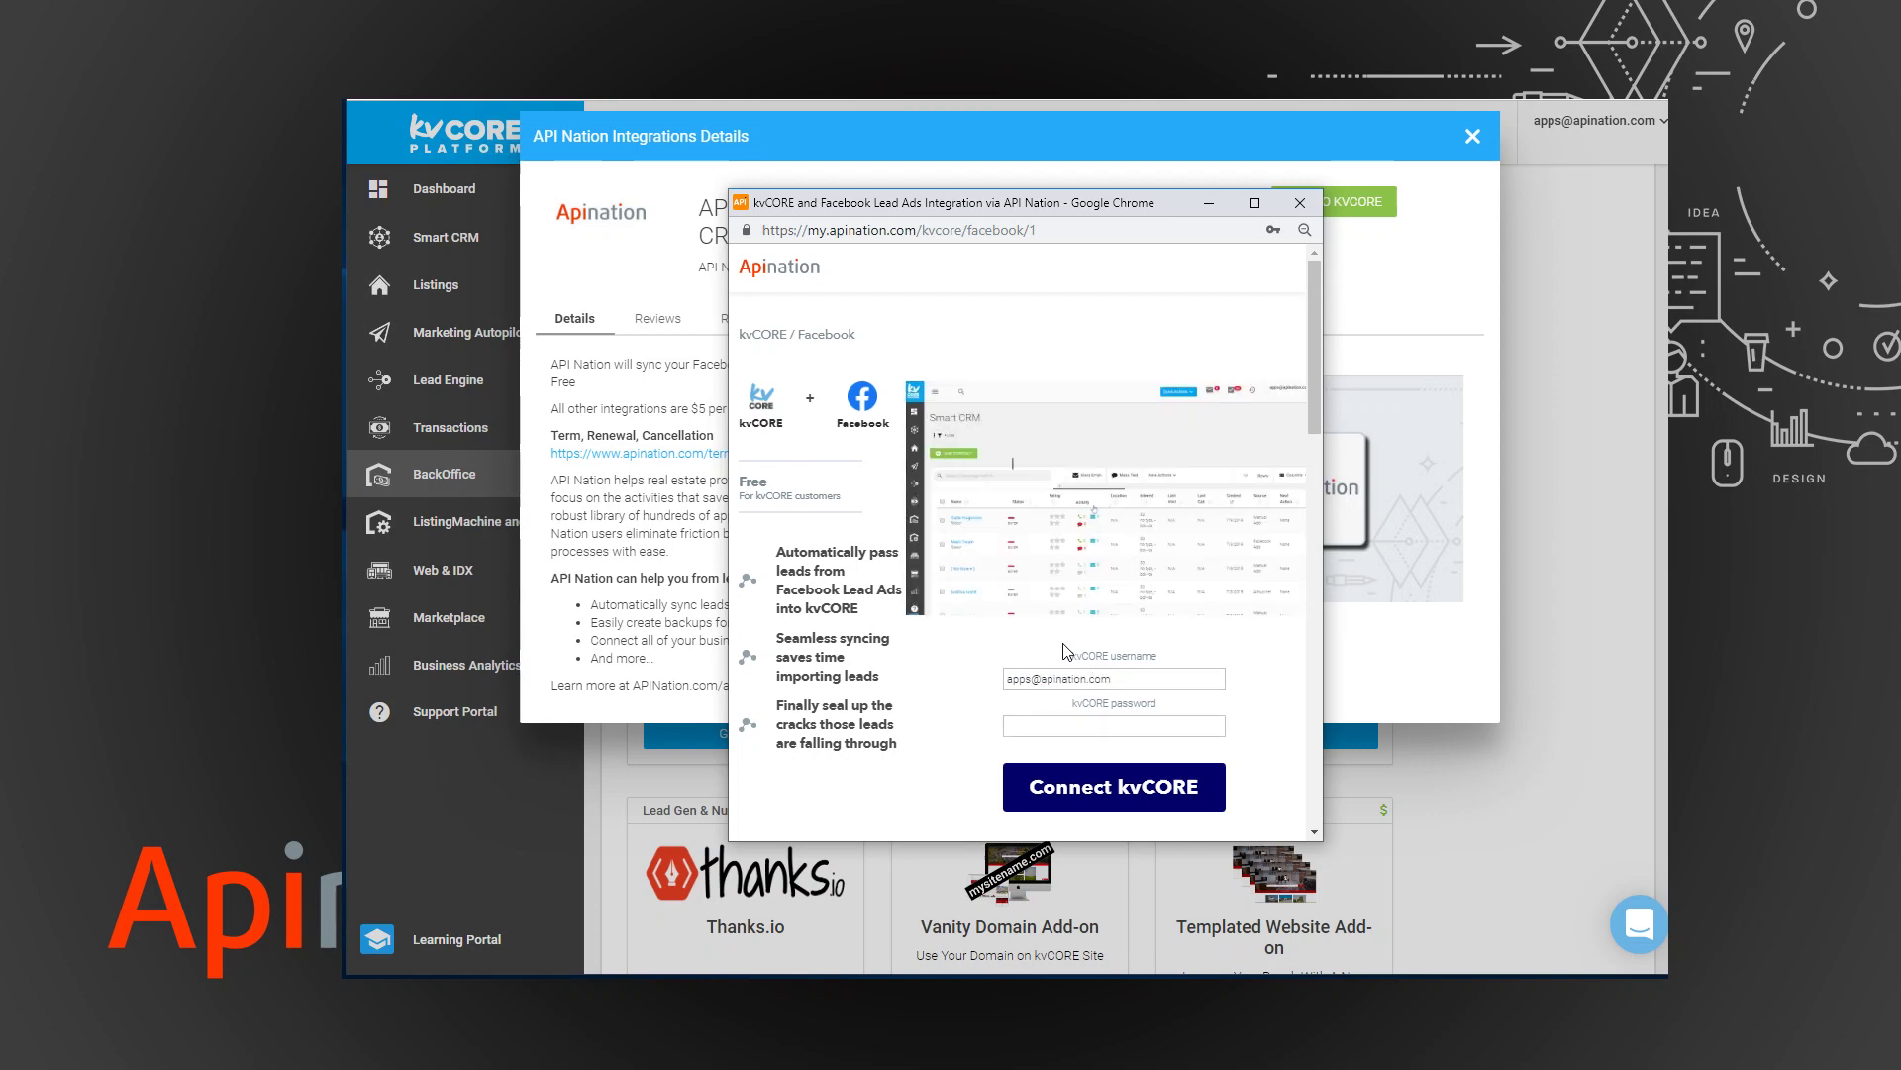
{"action": "key", "text": "Tab"}
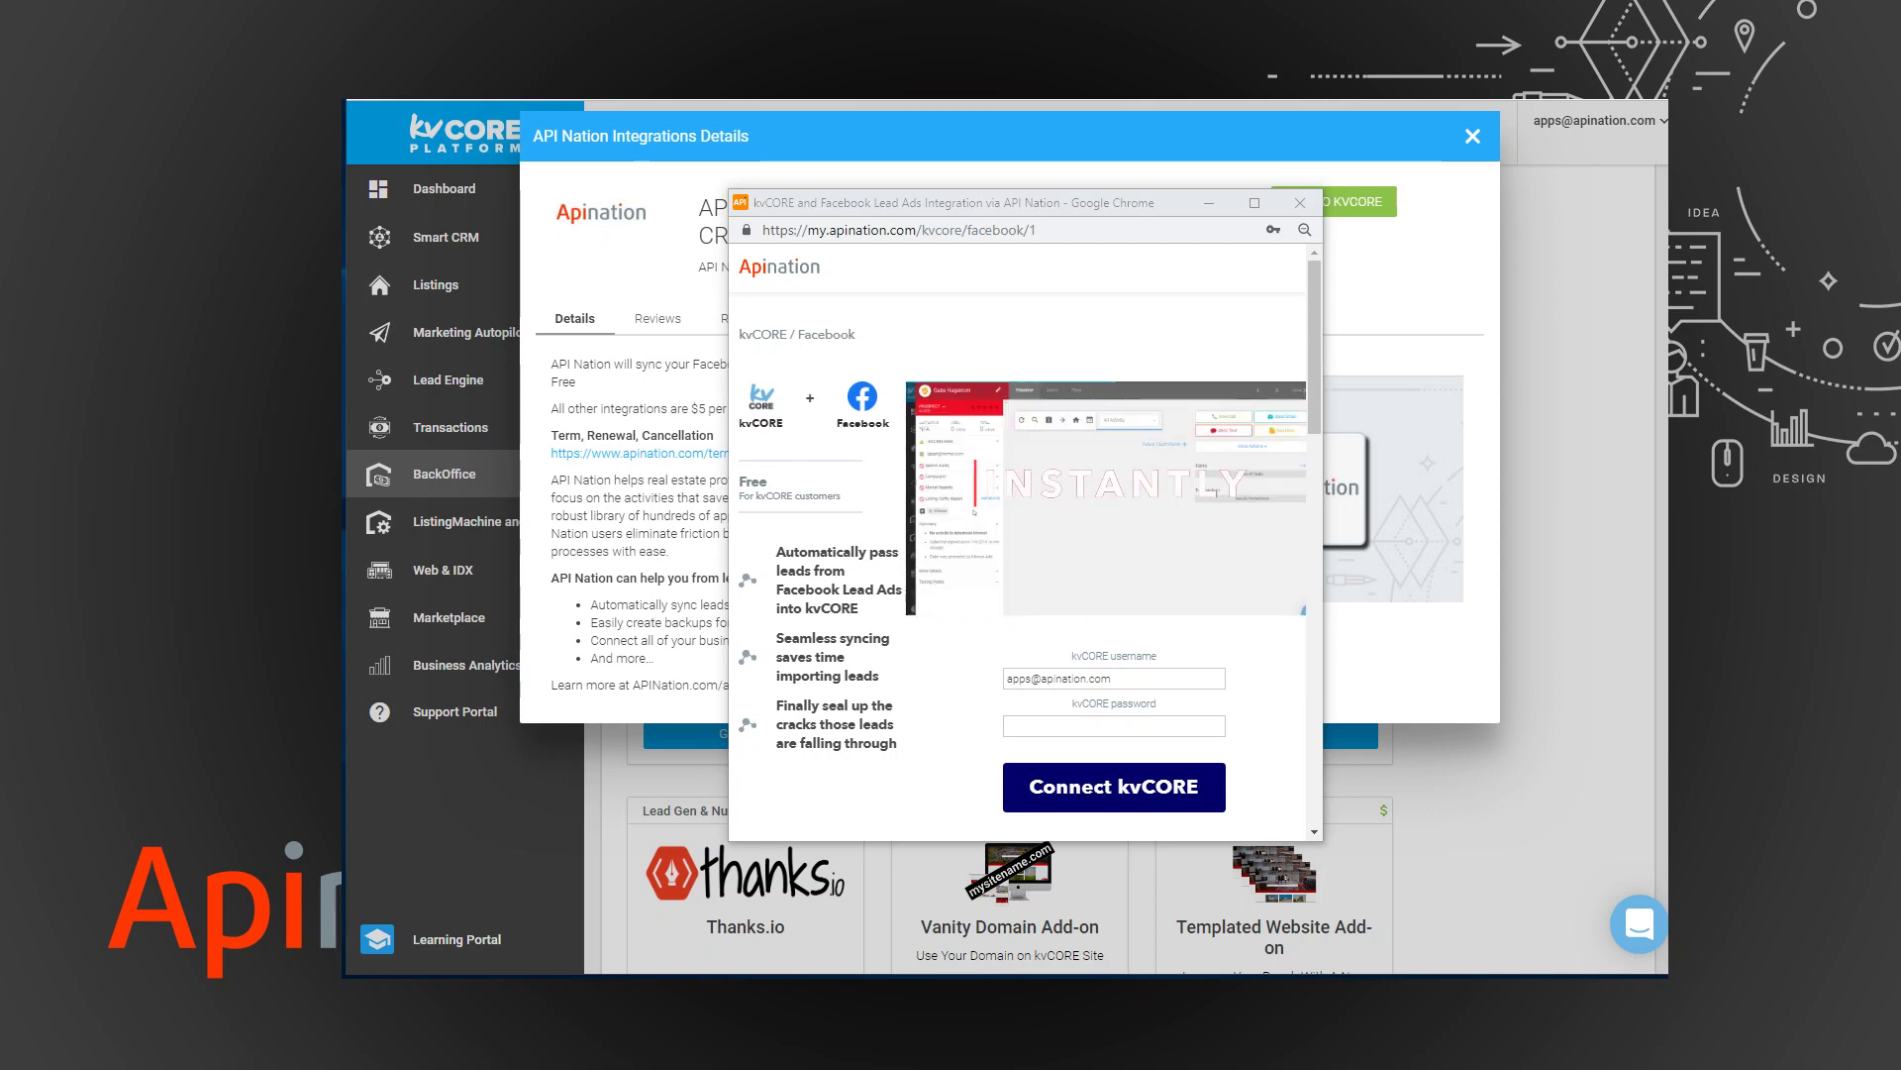
{"action": "left_click", "coordinate": [1051, 727]}
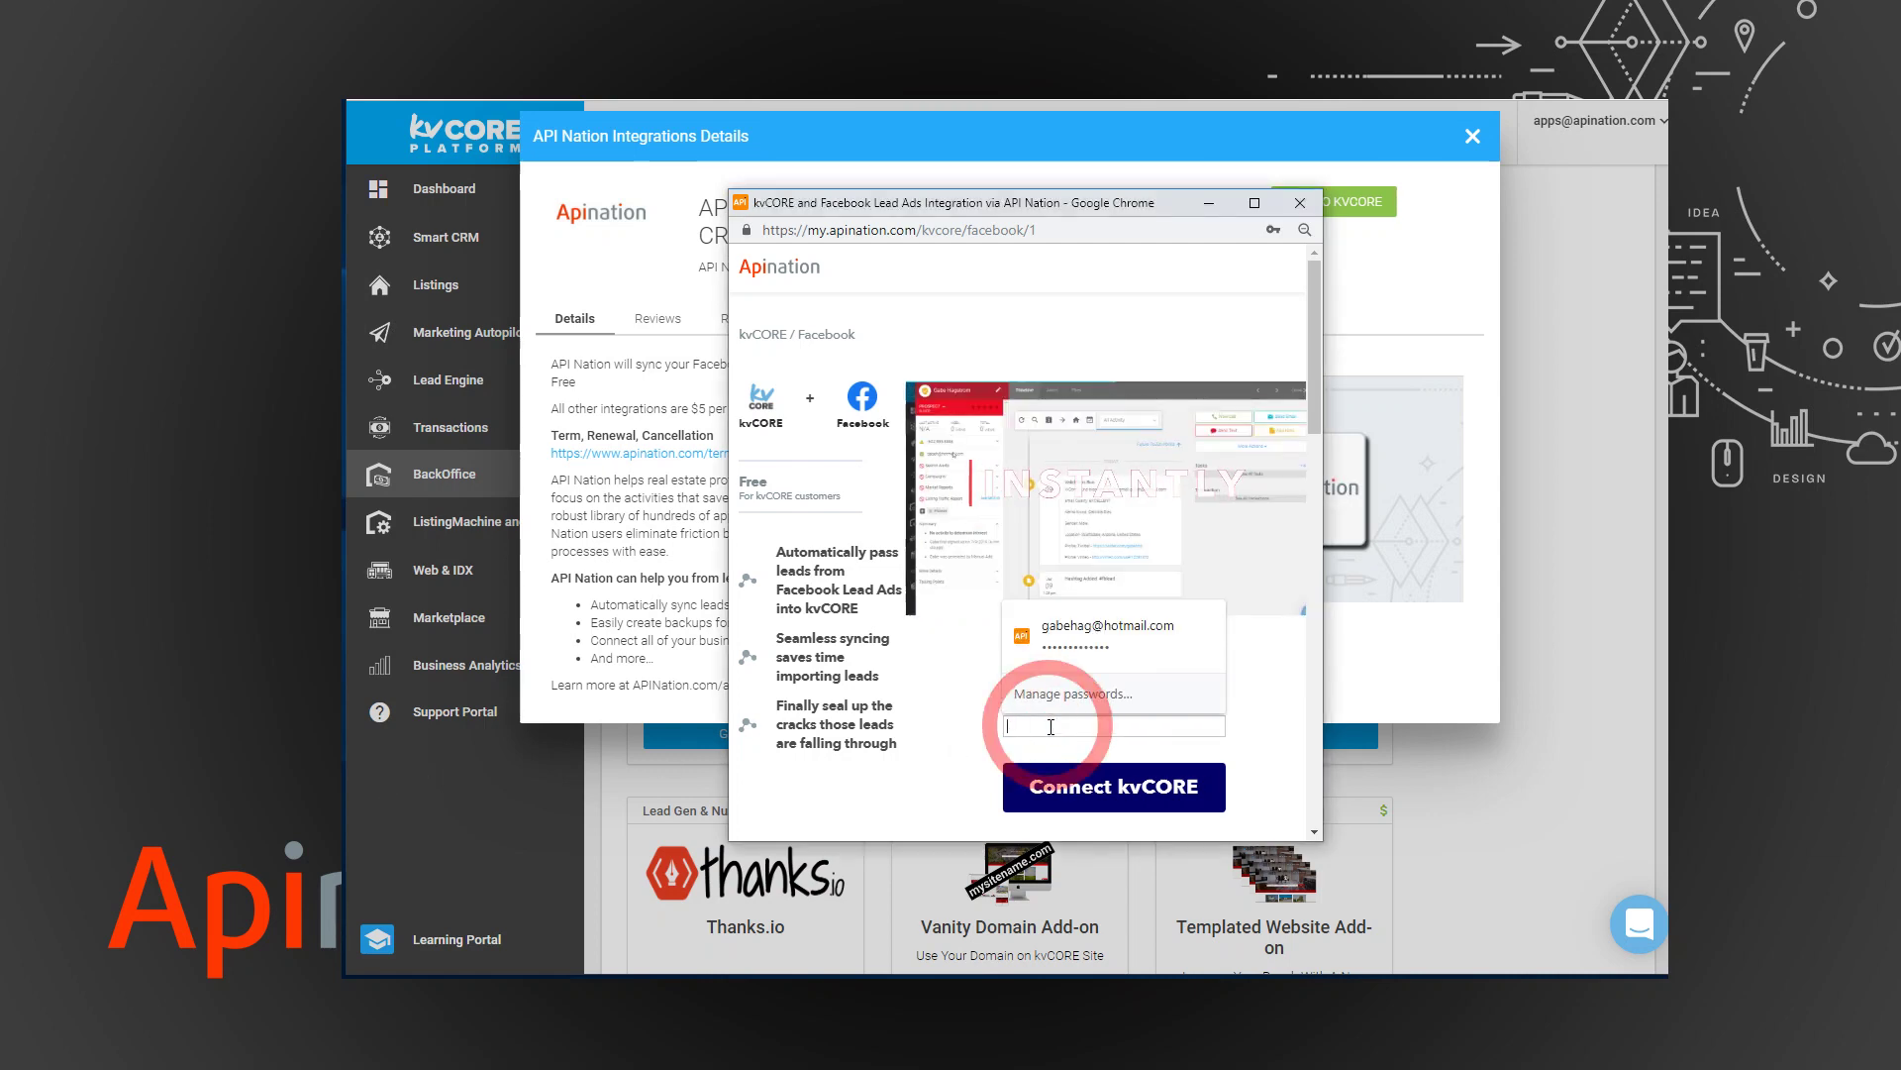
{"action": "key", "text": "ctrl+v"}
{"action": "left_click", "coordinate": [1077, 781]}
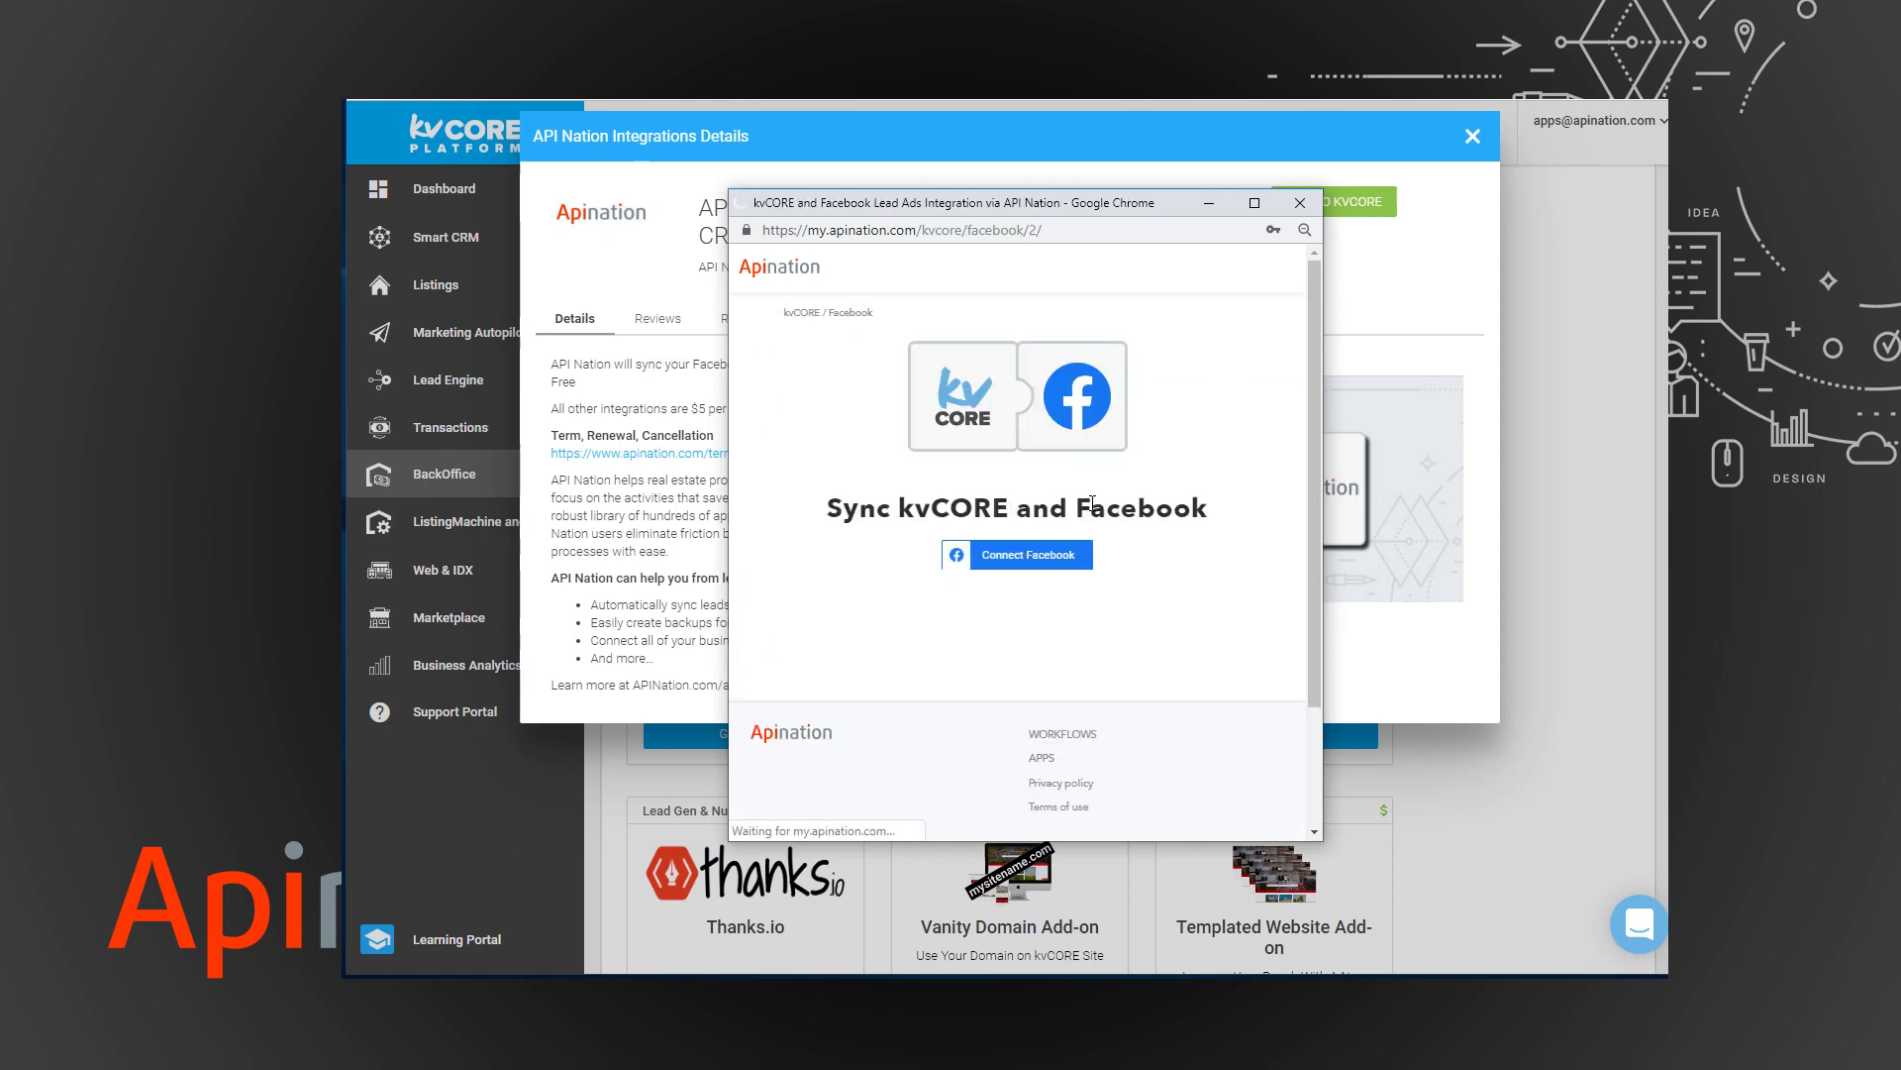
Link Facebook by logging in with the Facebook account password.
{"action": "left_click", "coordinate": [1024, 558]}
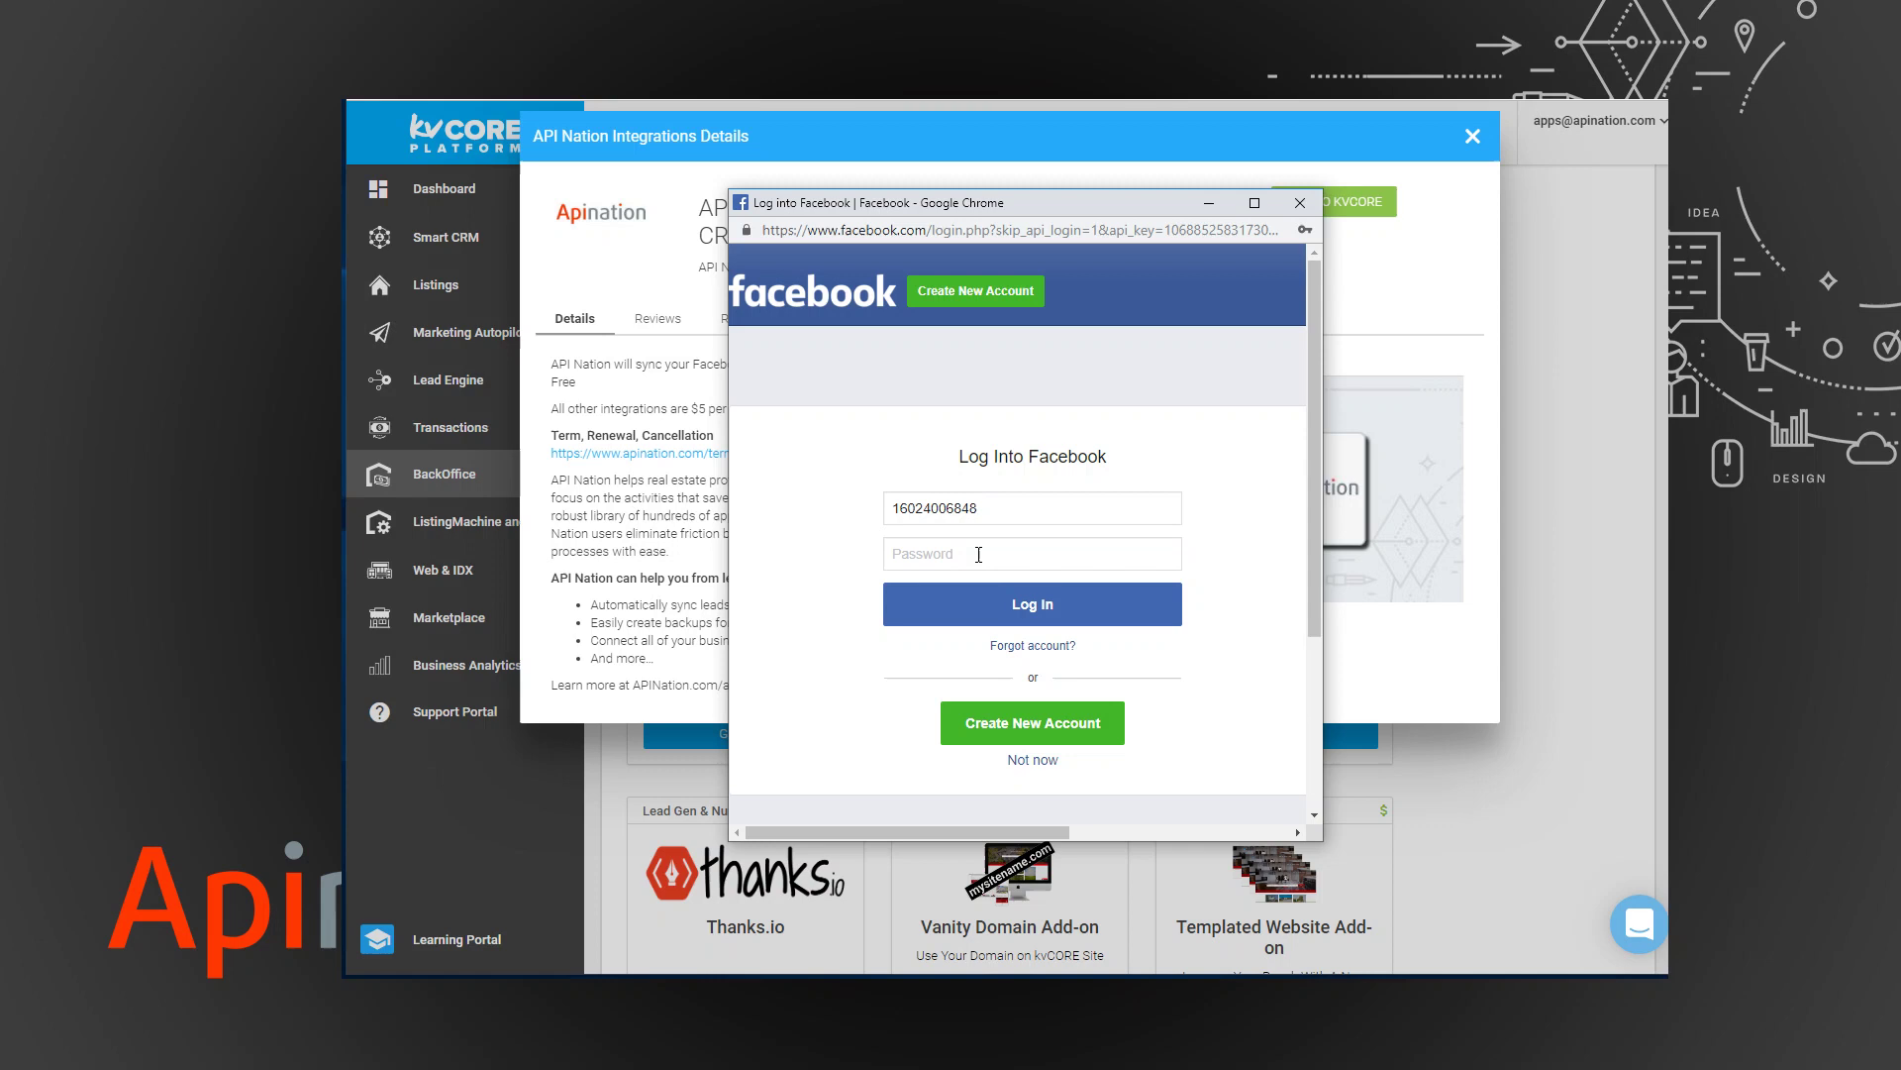
{"action": "type", "text": "••••"}
{"action": "key", "text": "Return"}
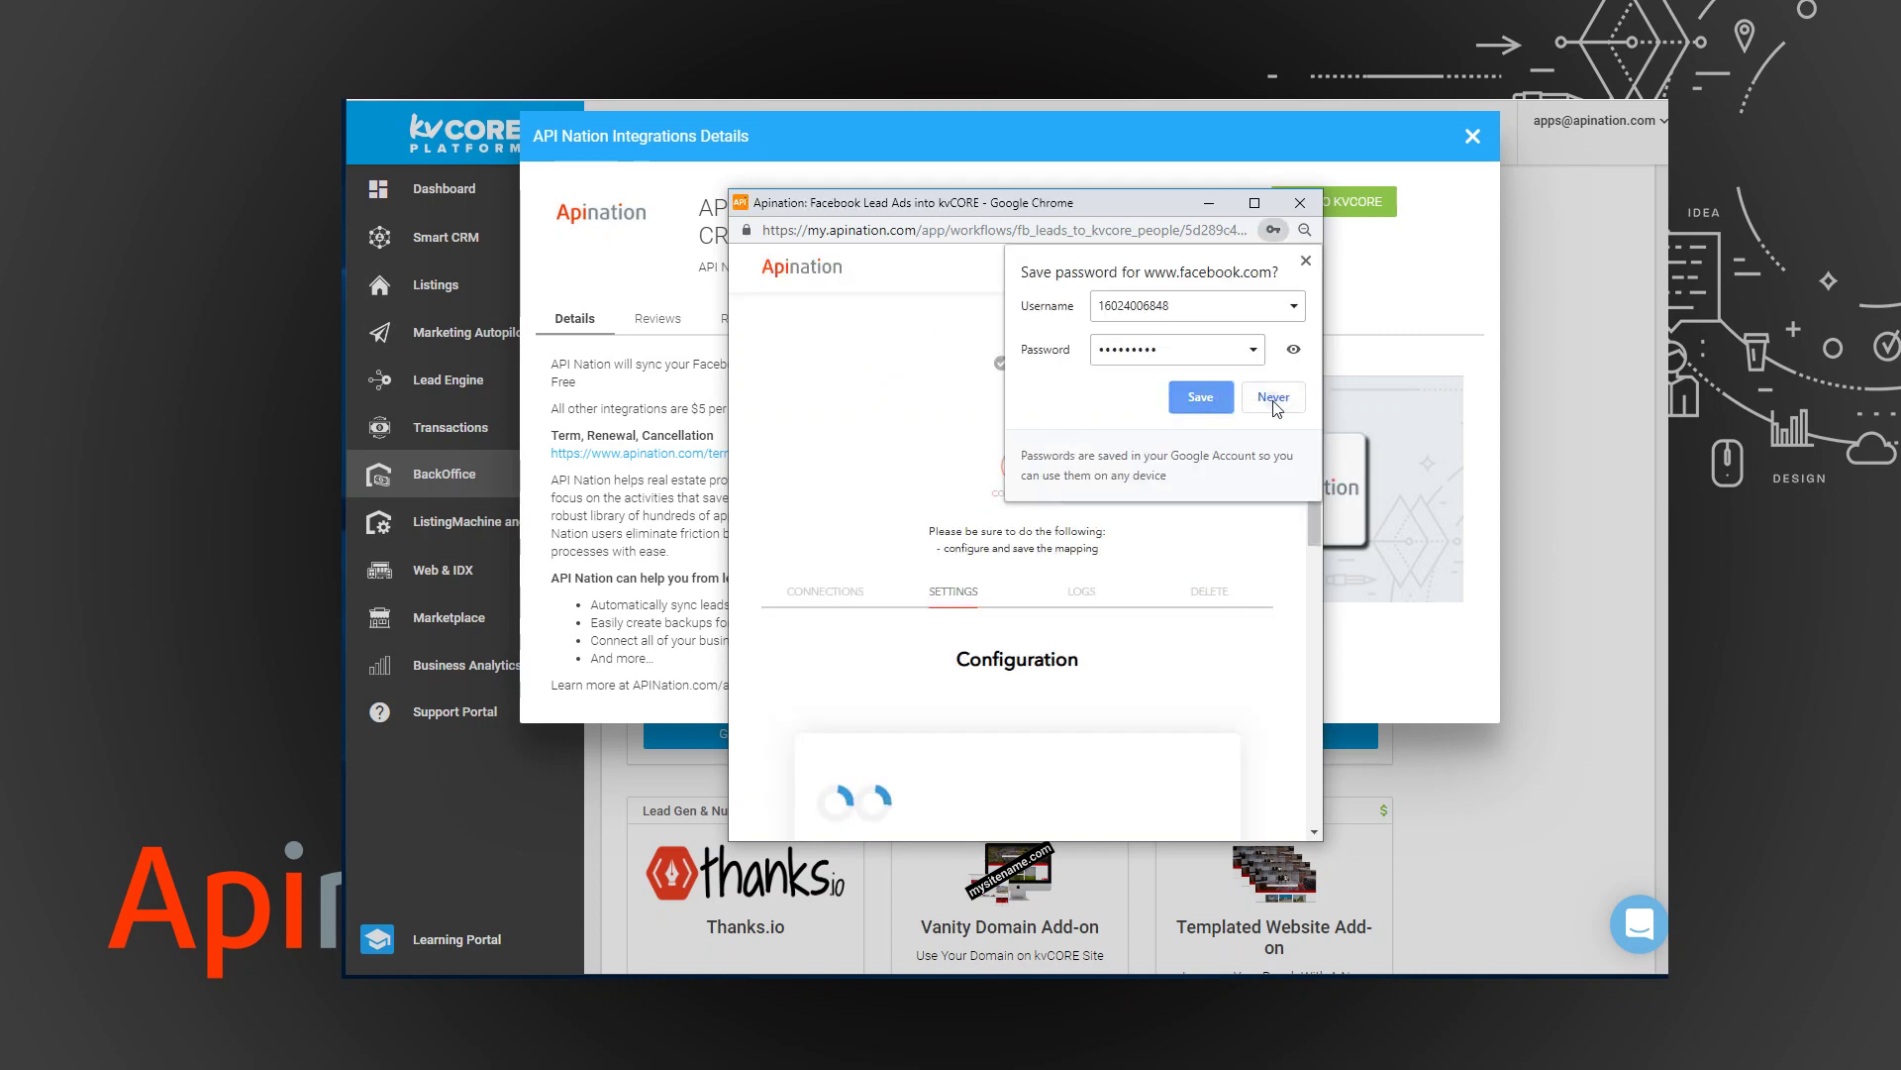
Set the New Facebook Lead trigger to page 'API Nation' and lead form 'Real Estate Example'.
{"action": "left_click", "coordinate": [1228, 395]}
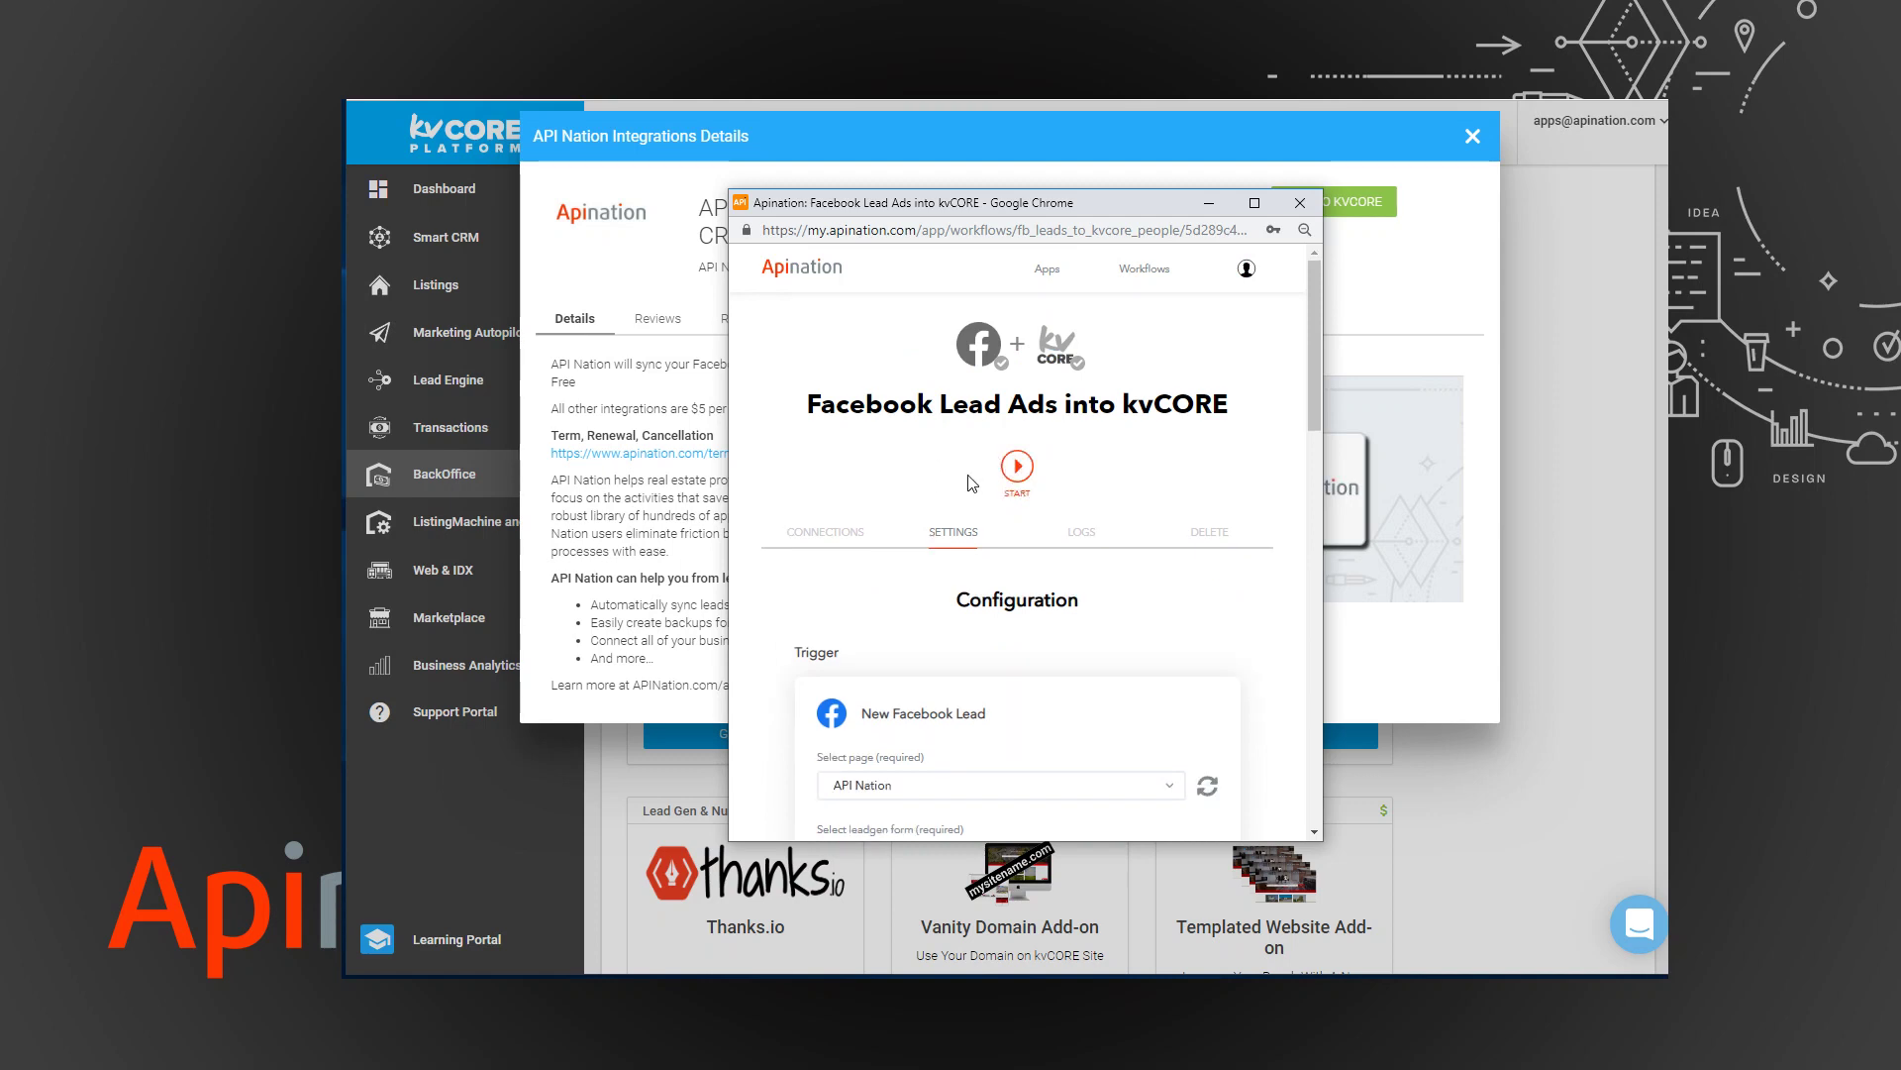
{"action": "scroll", "coordinate": [942, 571], "scroll_direction": "down", "scroll_amount": 3}
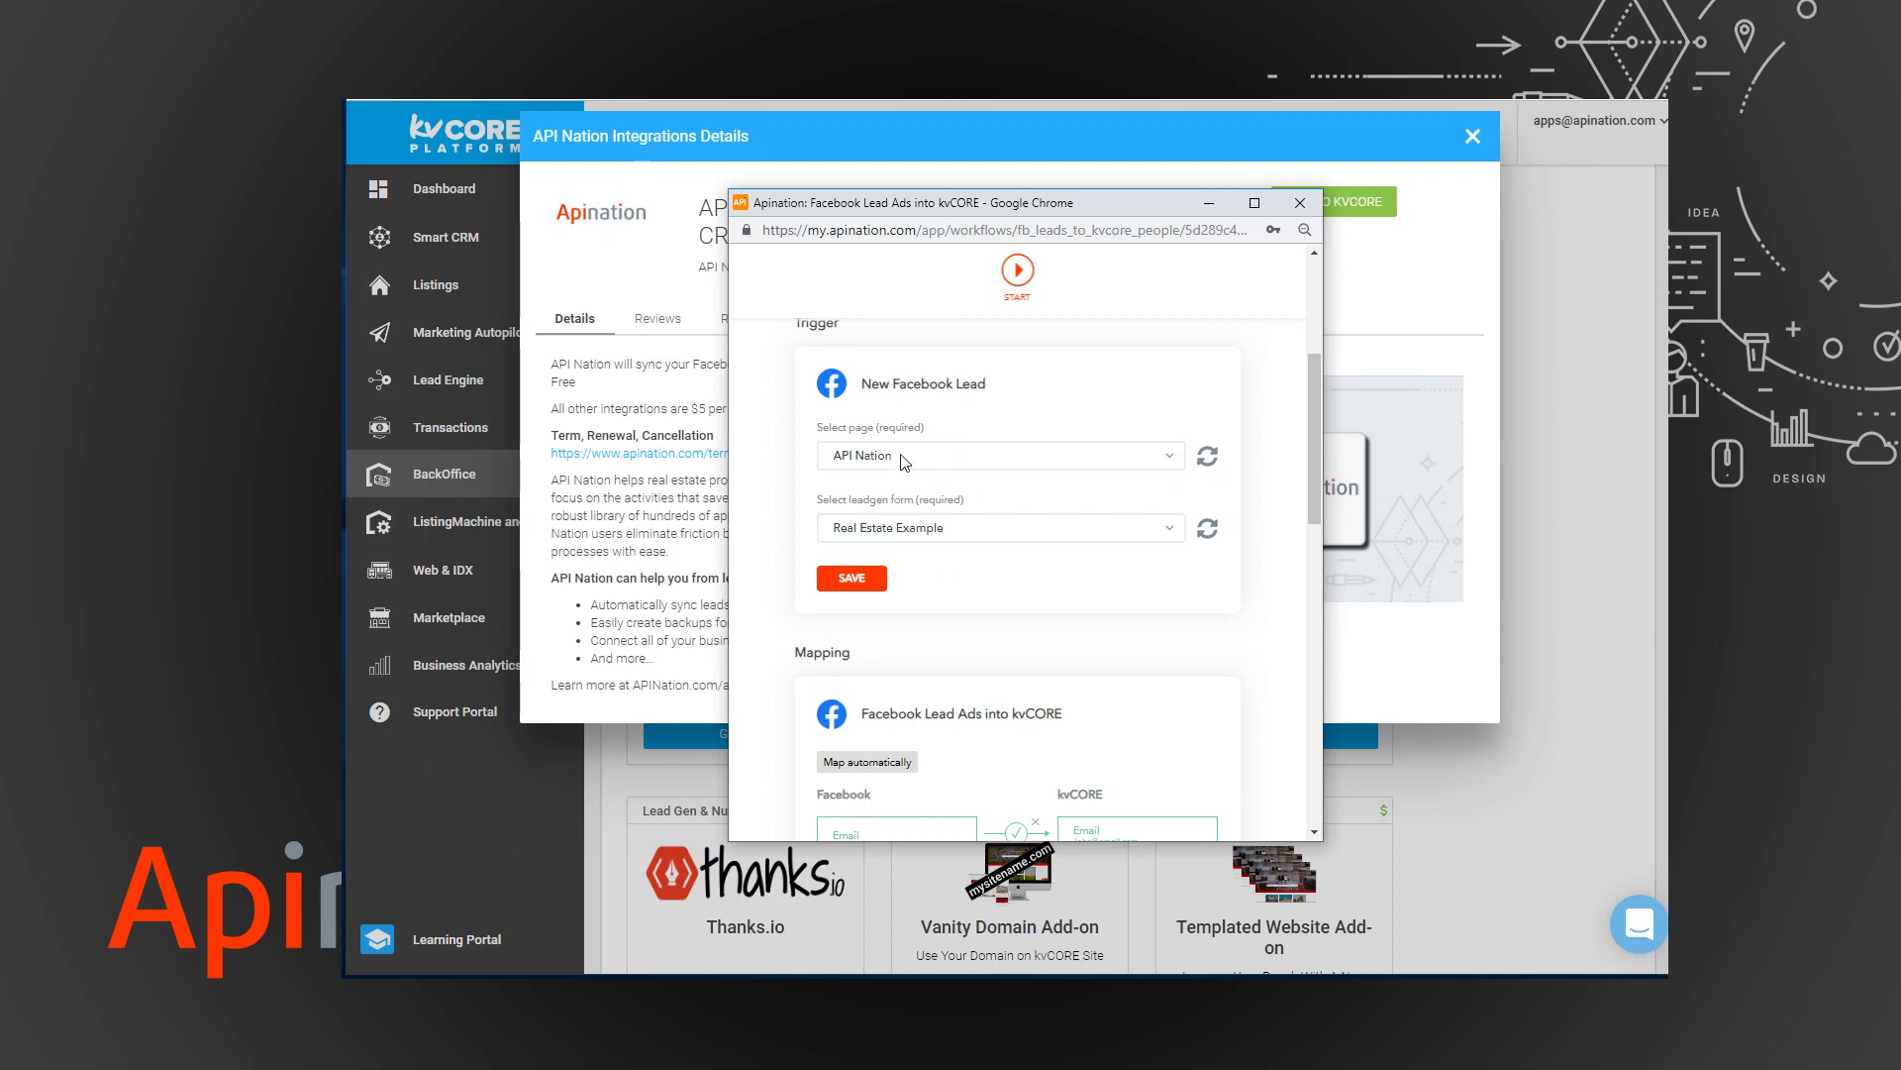
{"action": "left_click", "coordinate": [996, 460]}
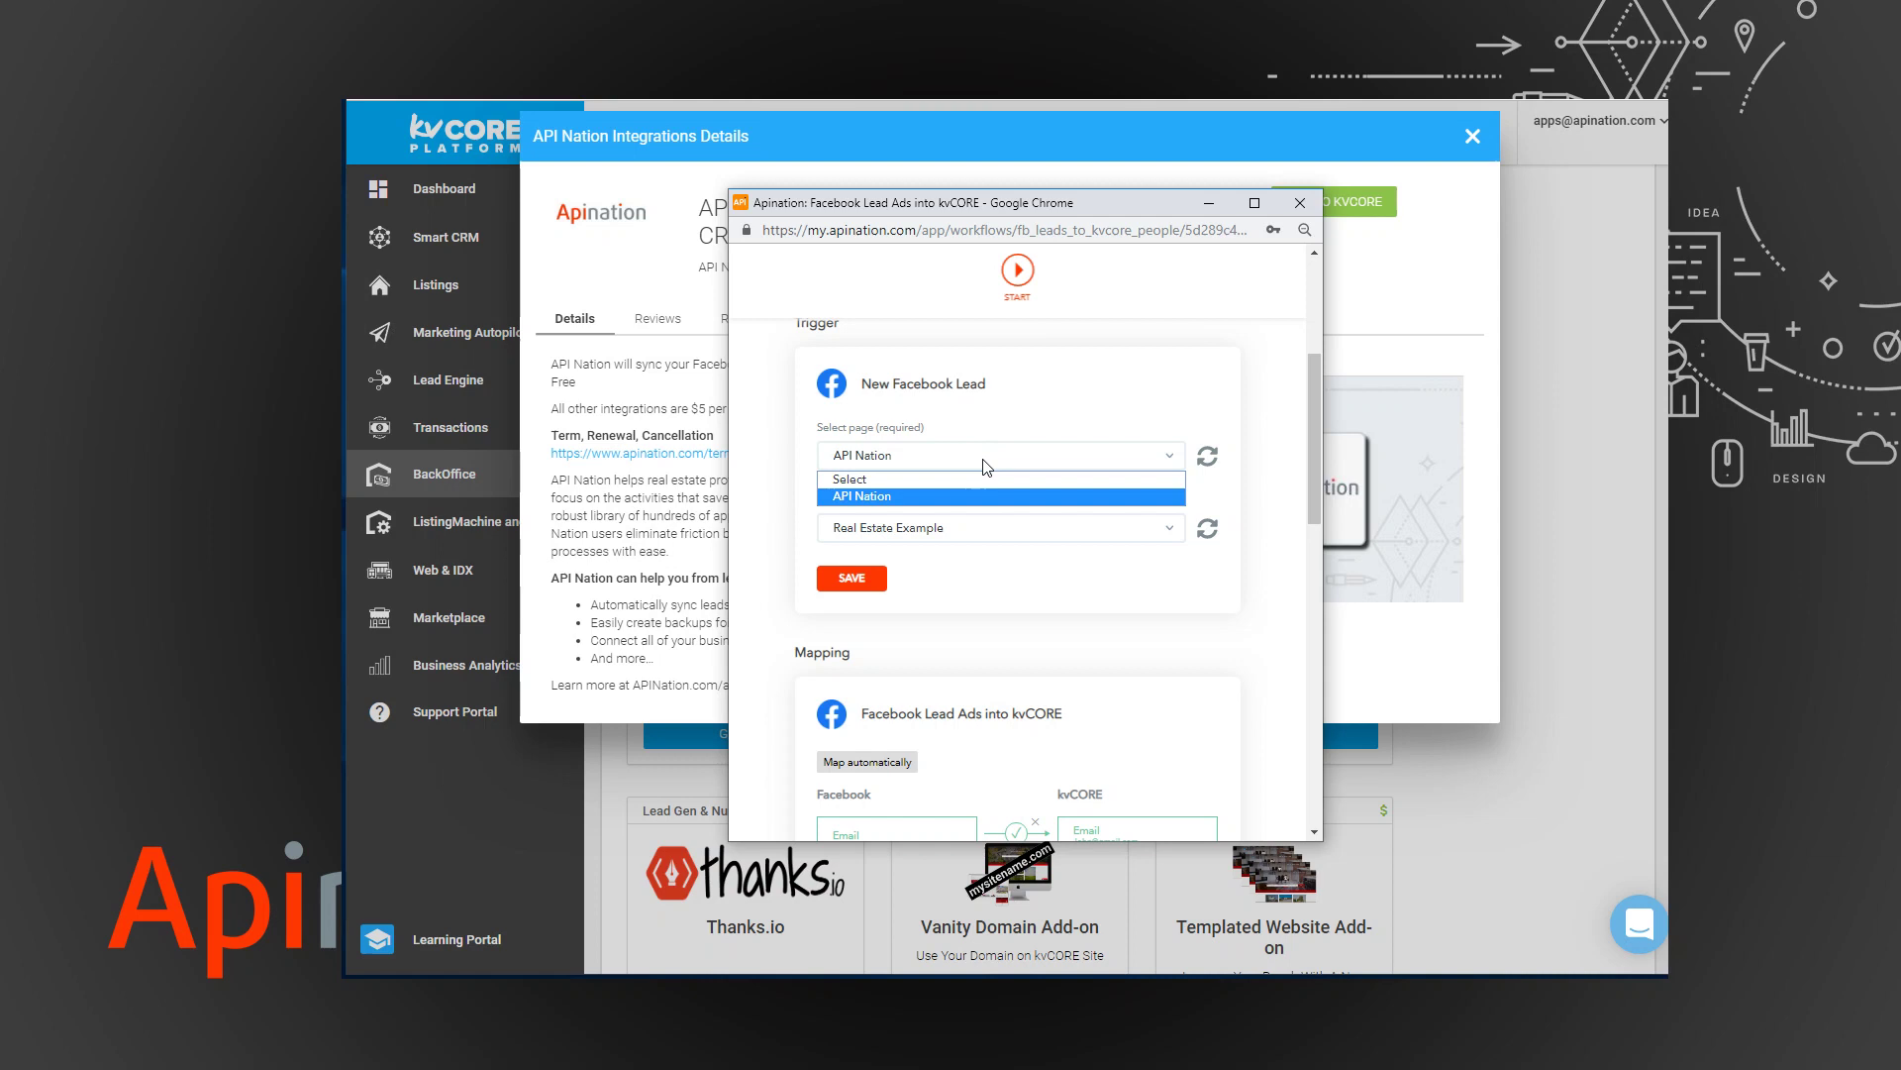
{"action": "left_click", "coordinate": [909, 498]}
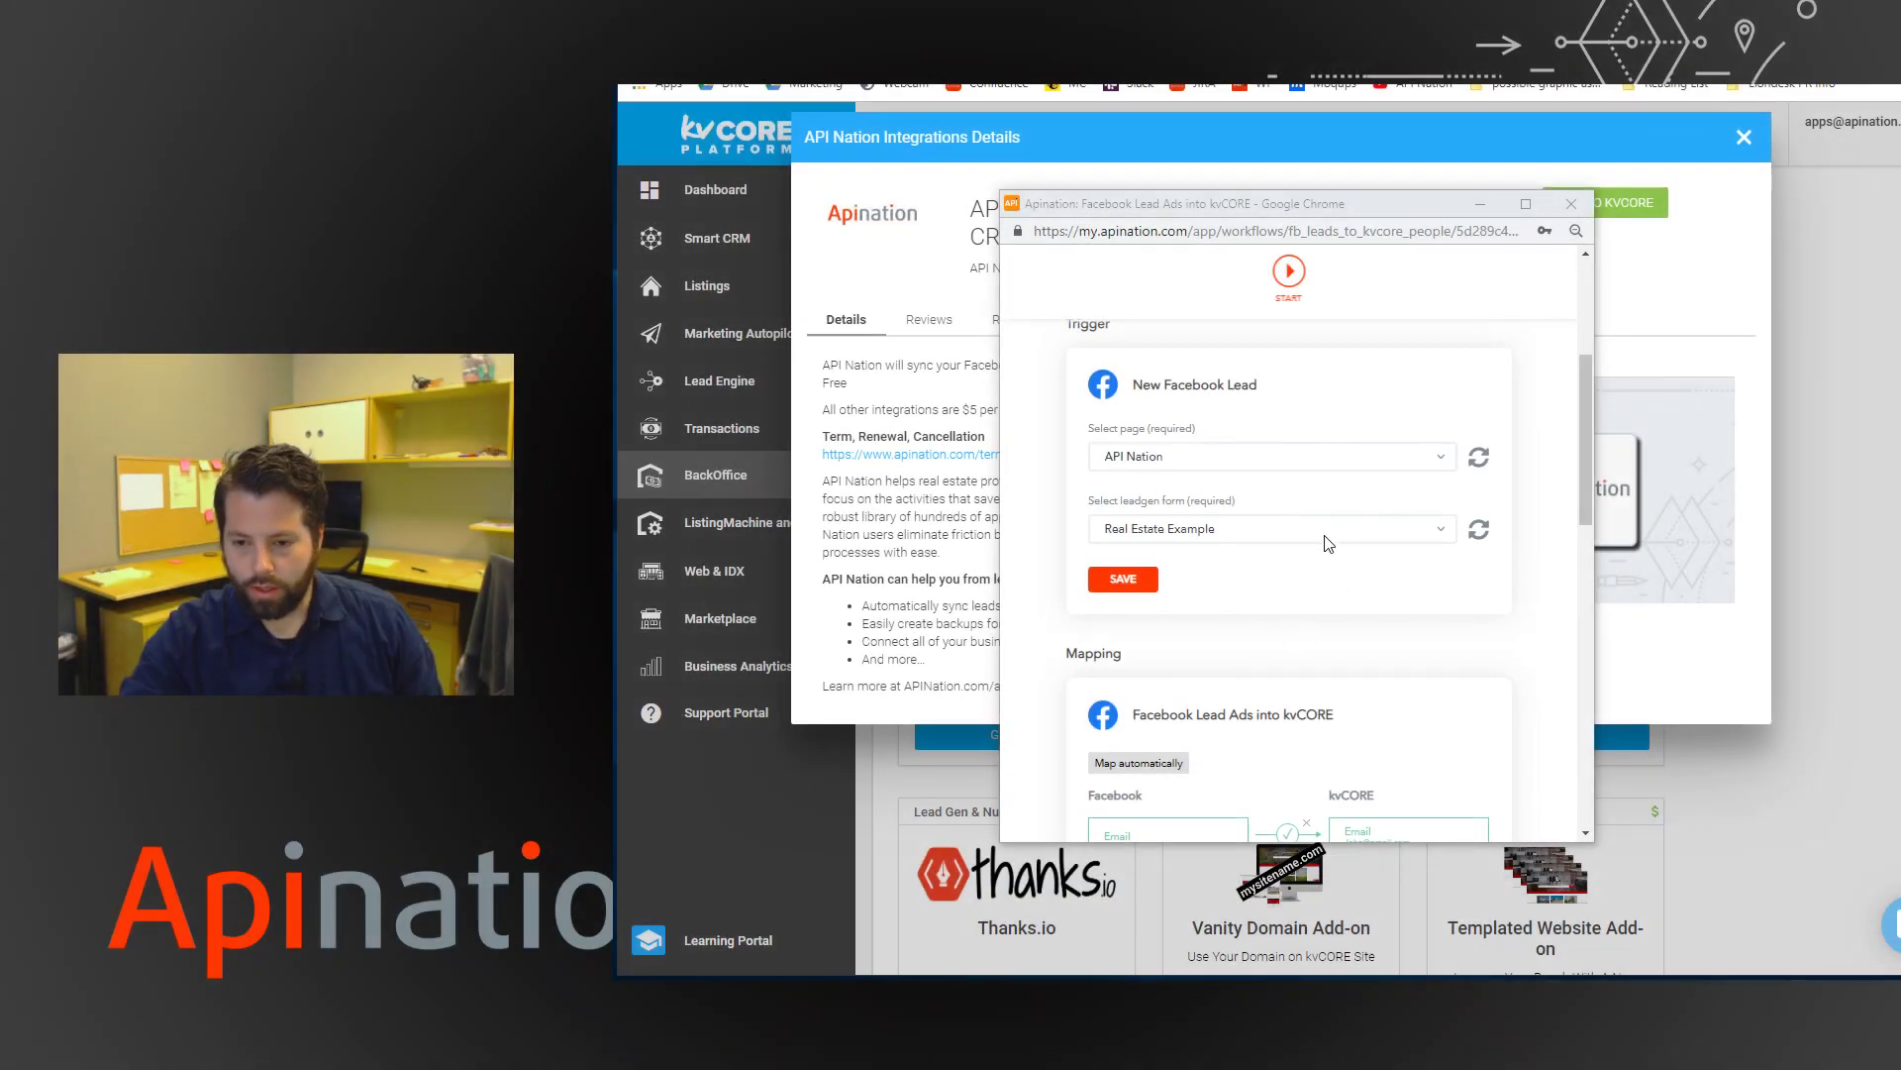
{"action": "left_click", "coordinate": [1054, 539]}
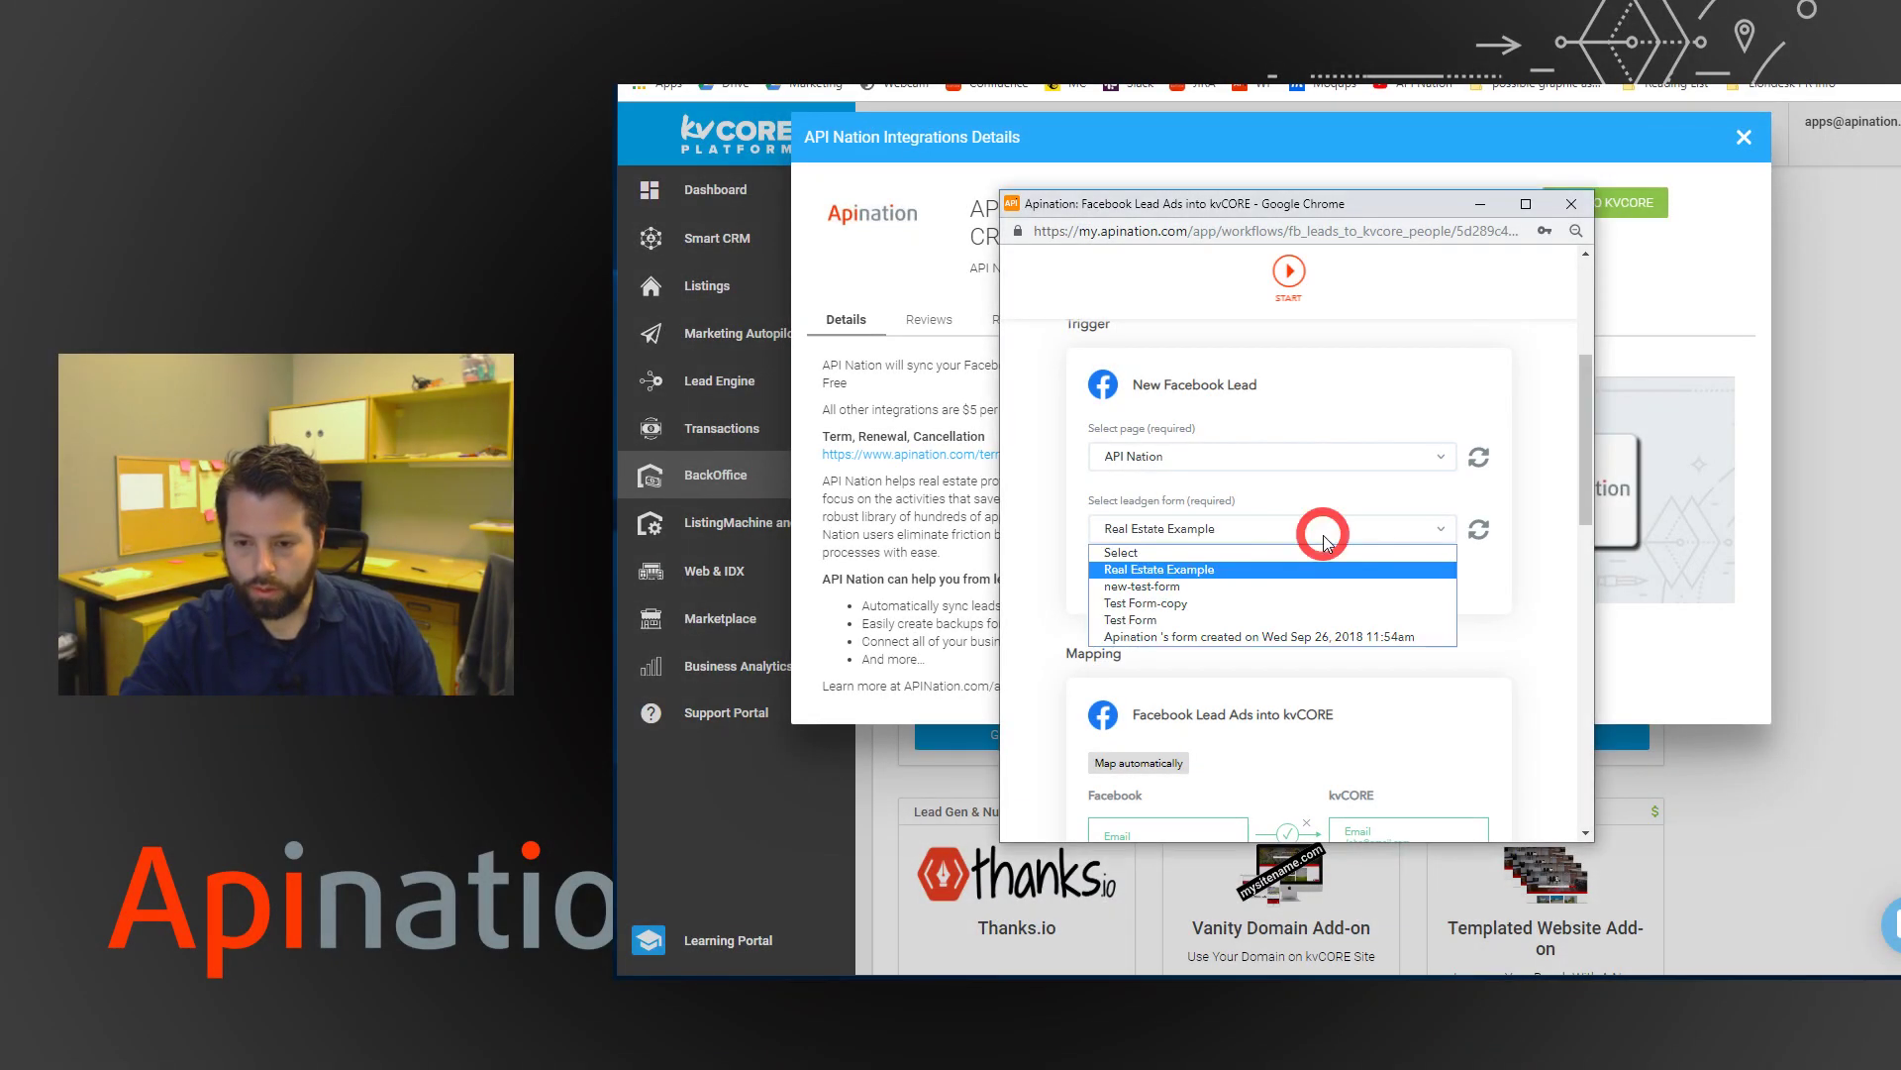
{"action": "left_click", "coordinate": [1243, 570]}
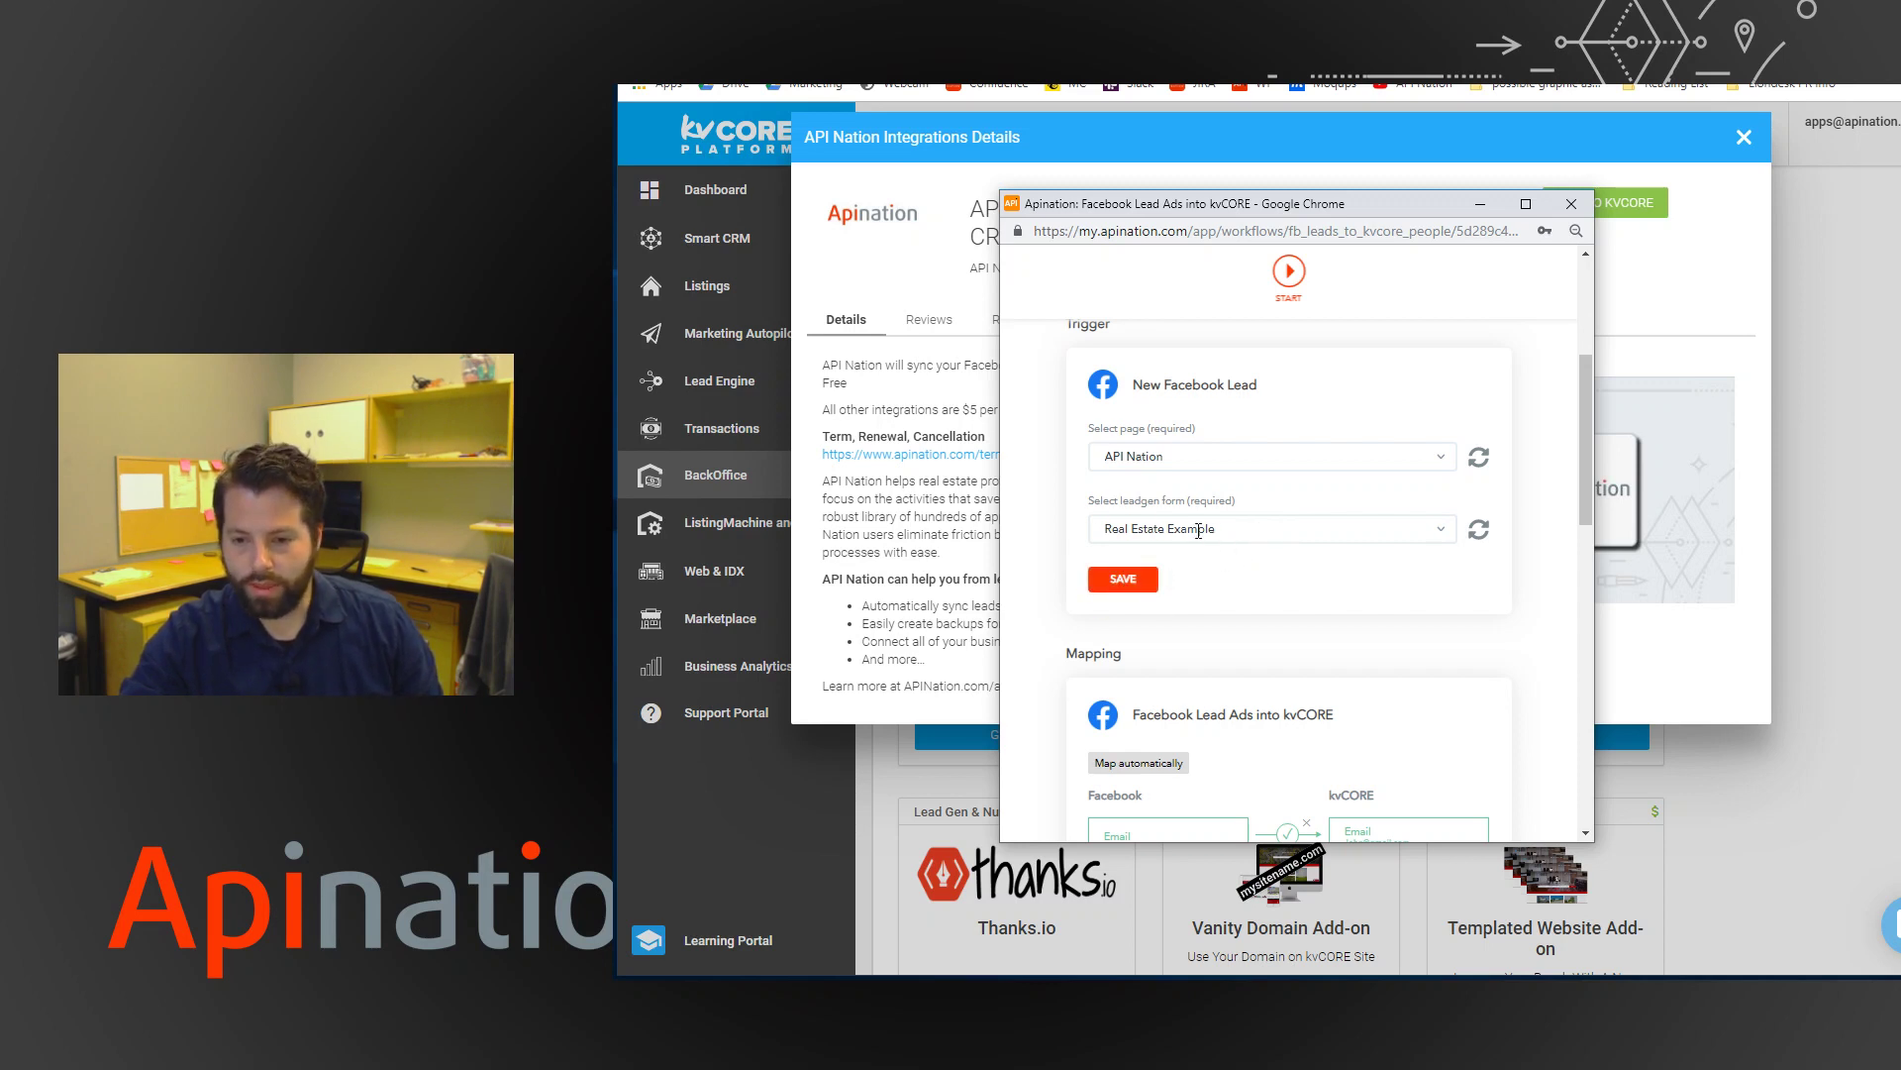
Auto-map the fields, then link Facebook Full name to kvCORE First name.
{"action": "scroll", "coordinate": [1083, 561], "scroll_direction": "down", "scroll_amount": 3}
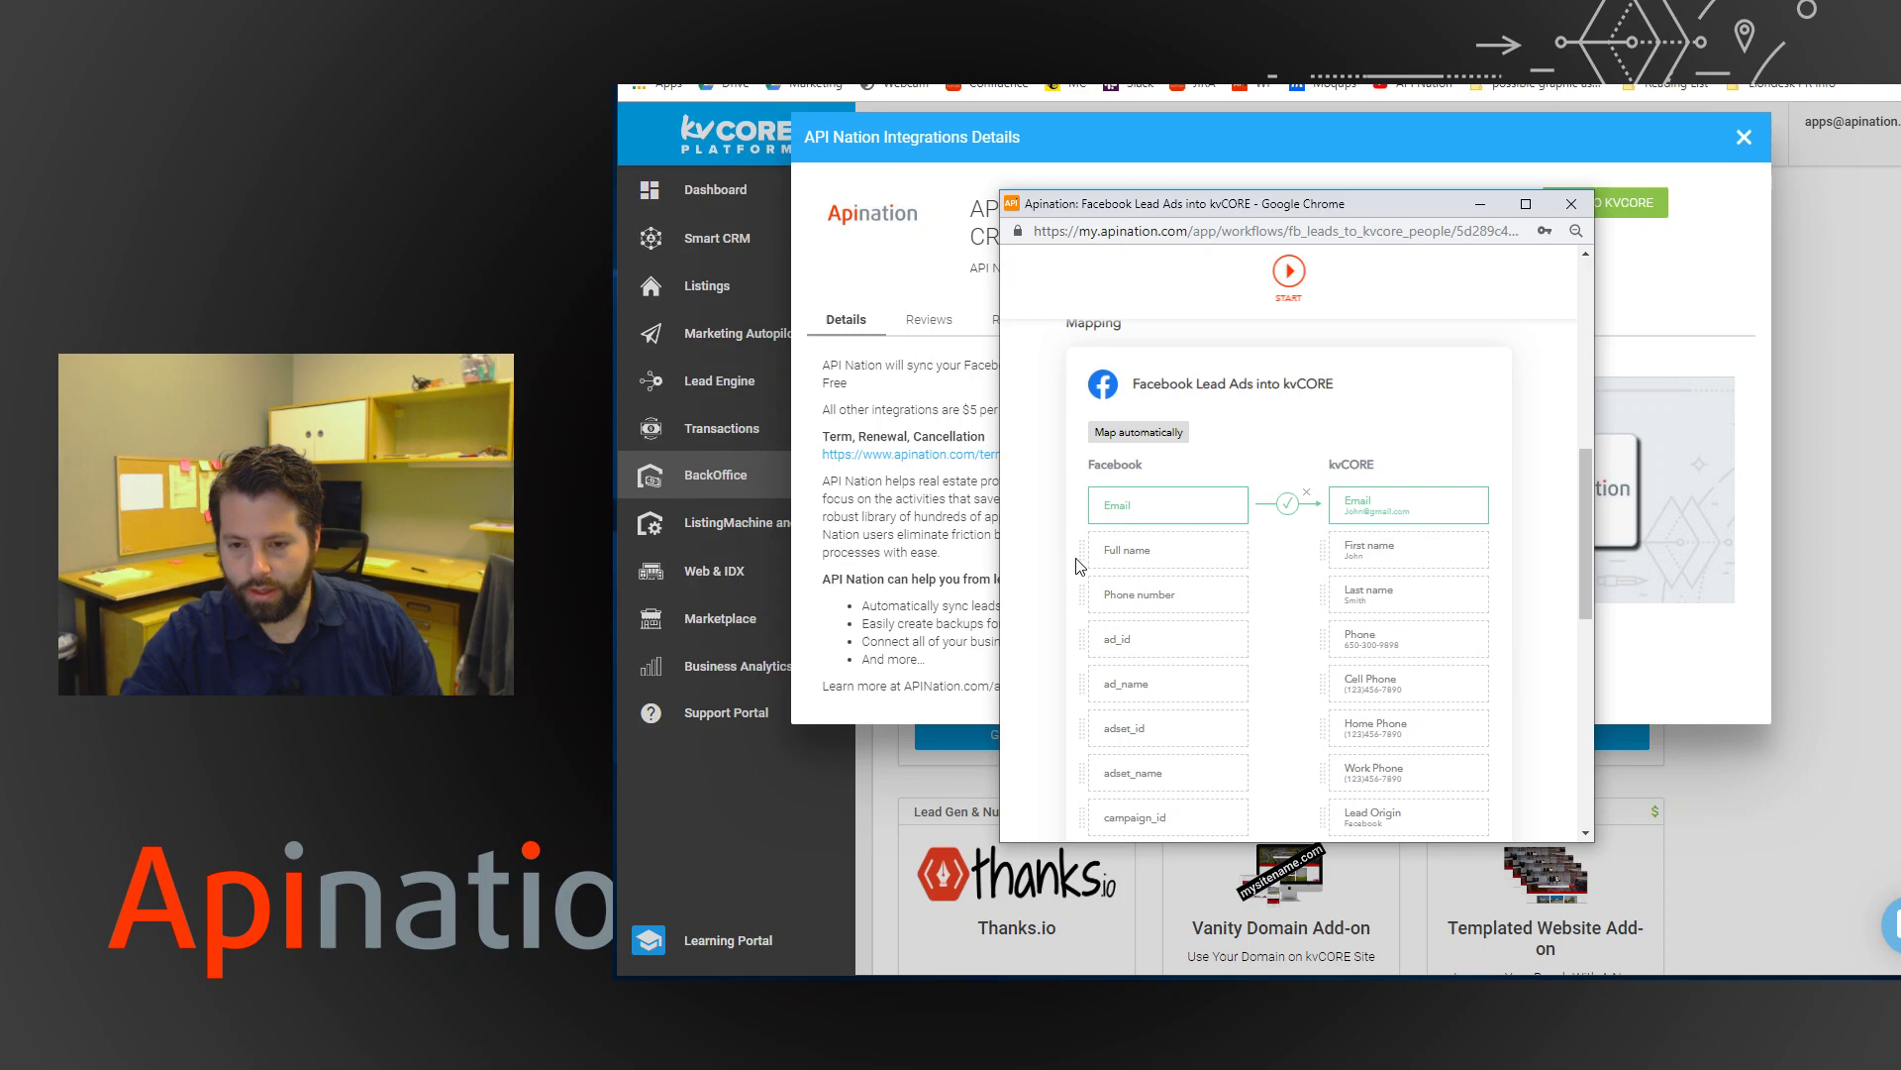
{"action": "left_click", "coordinate": [1149, 439]}
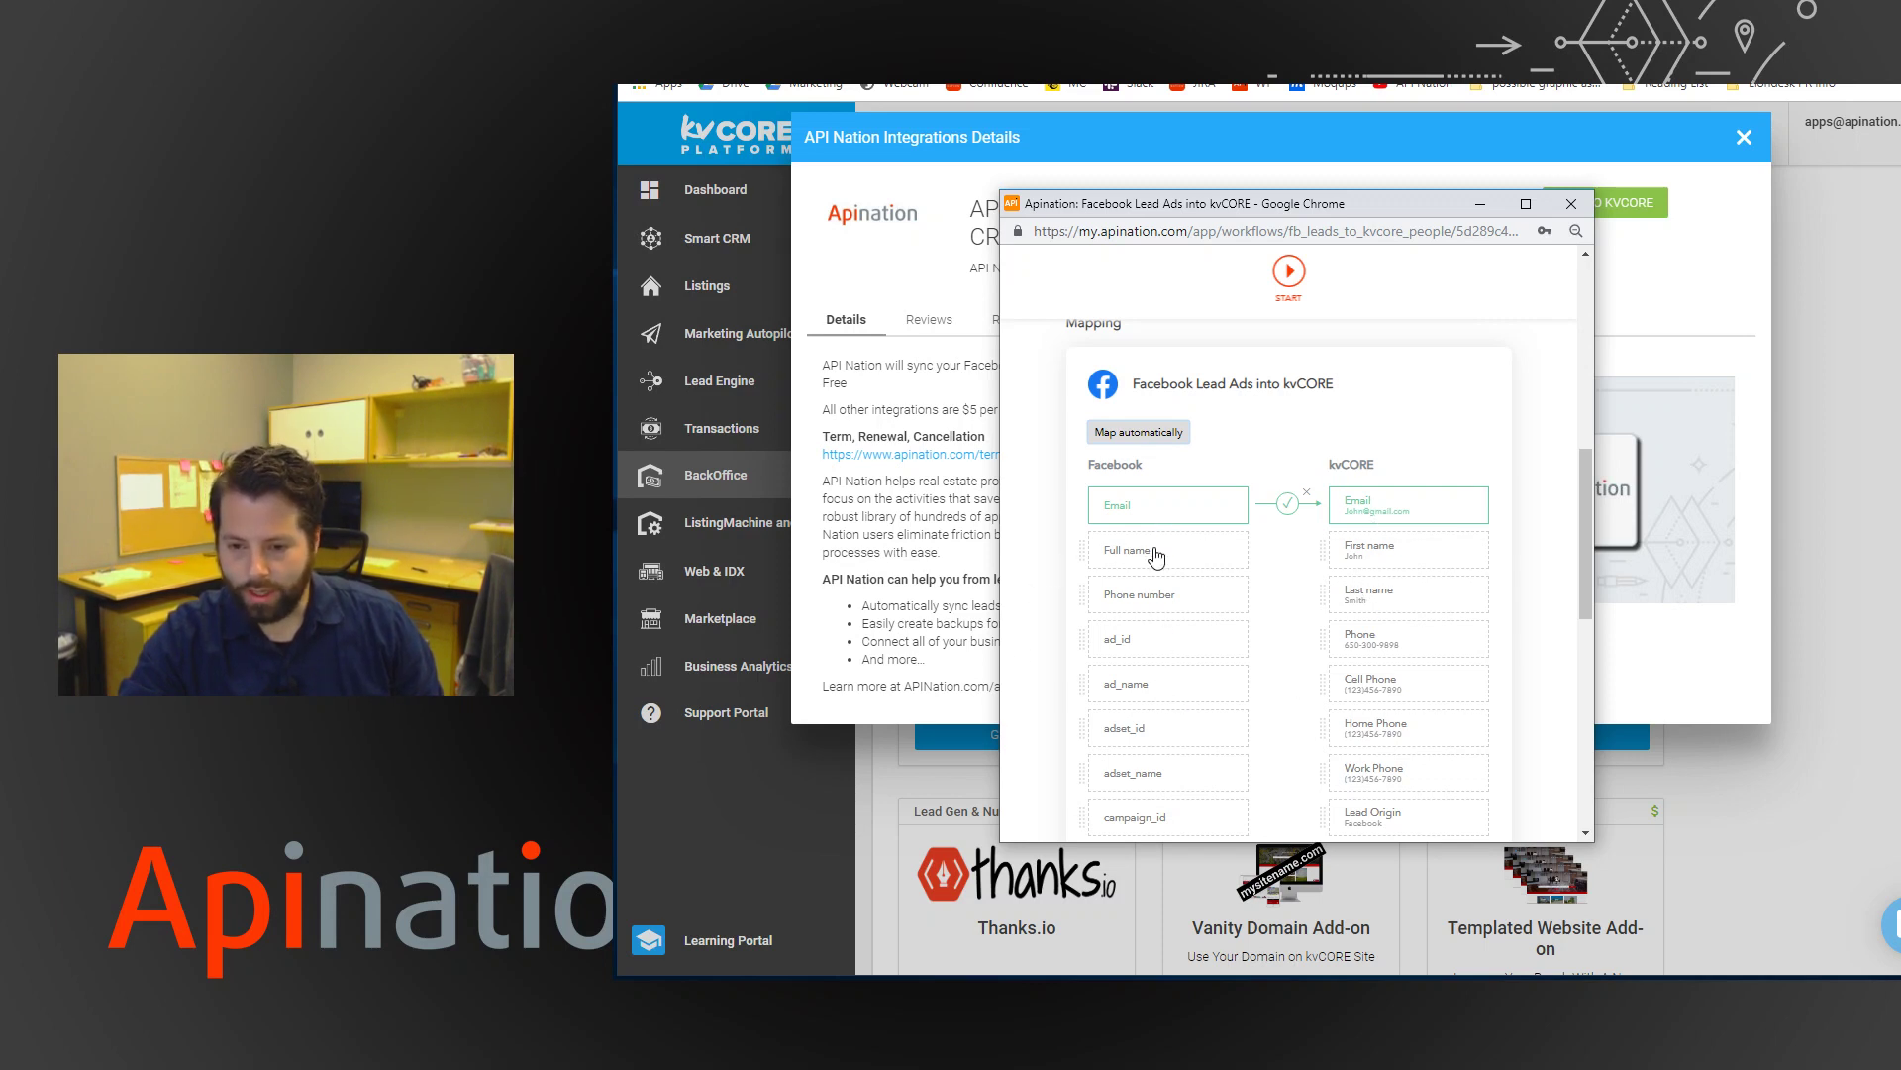
{"action": "left_click_drag", "start_coordinate": [1139, 551], "coordinate": [1376, 551]}
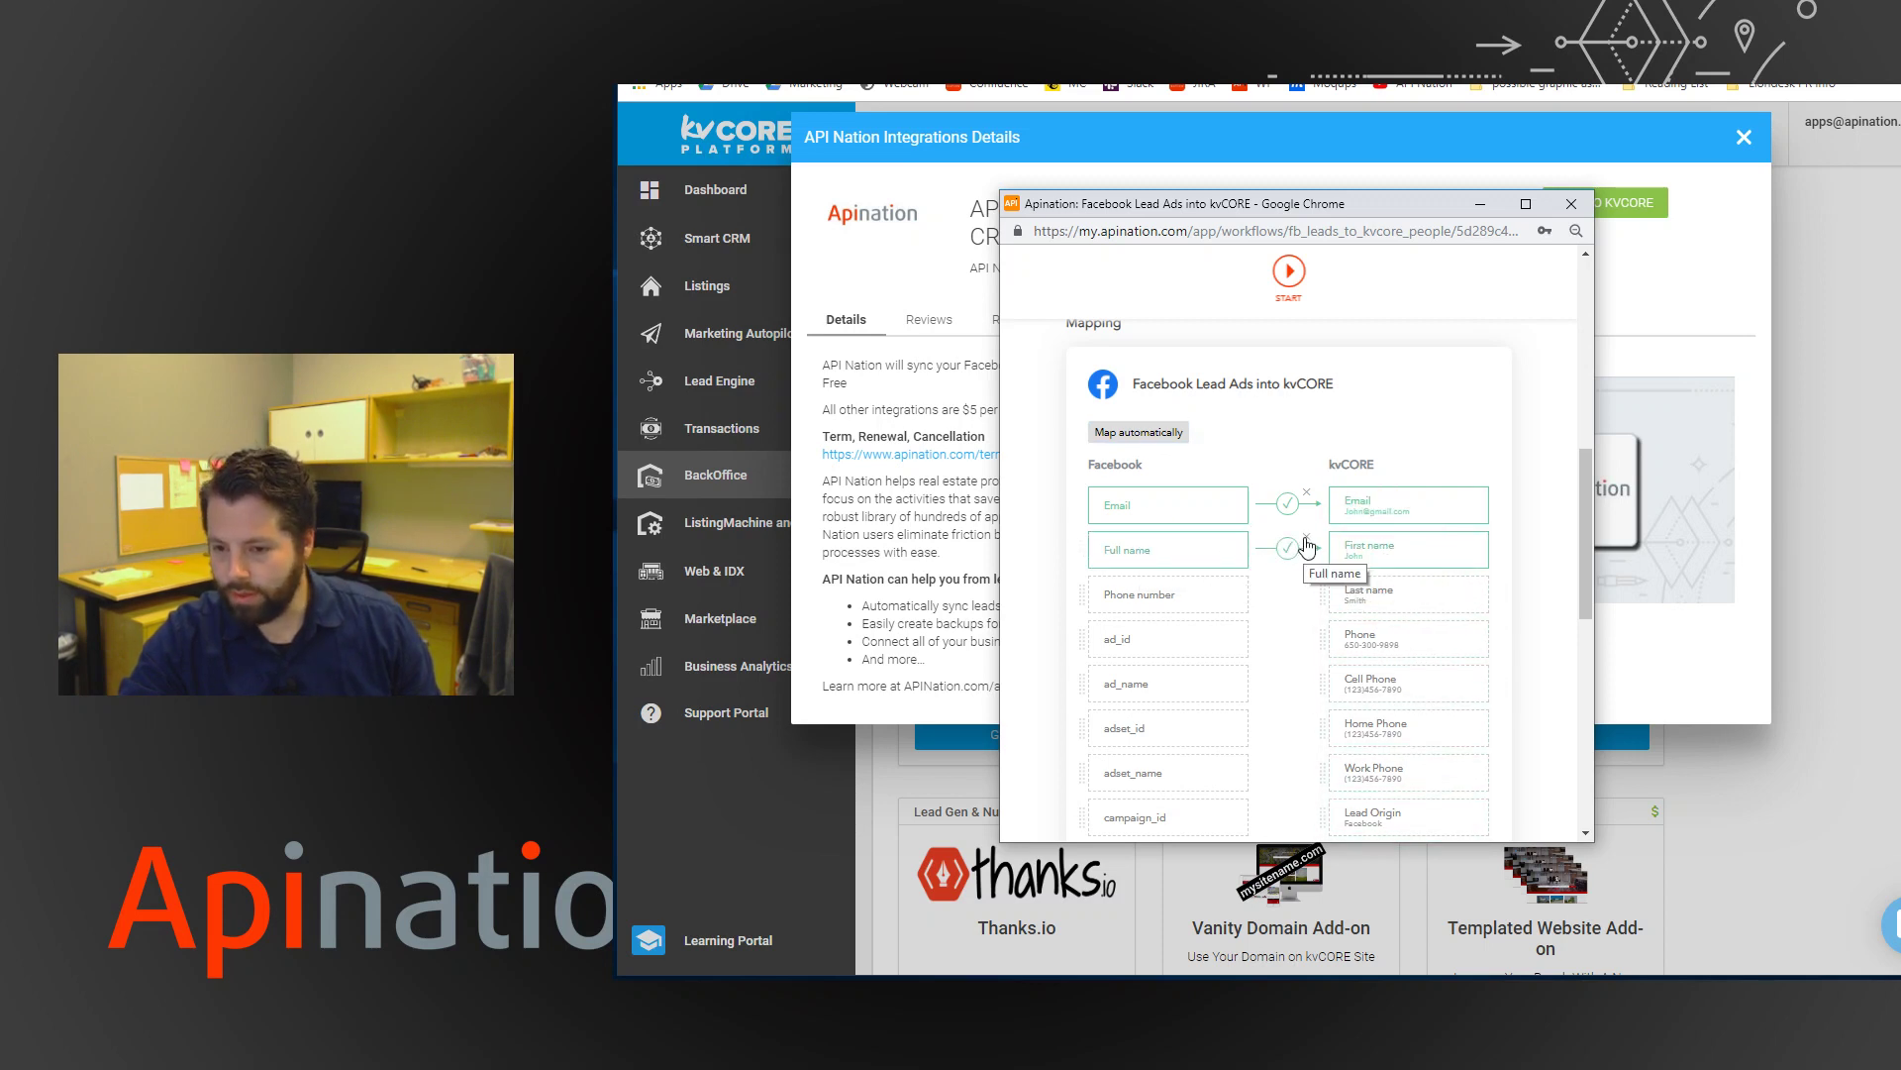
{"action": "left_click", "coordinate": [1307, 540]}
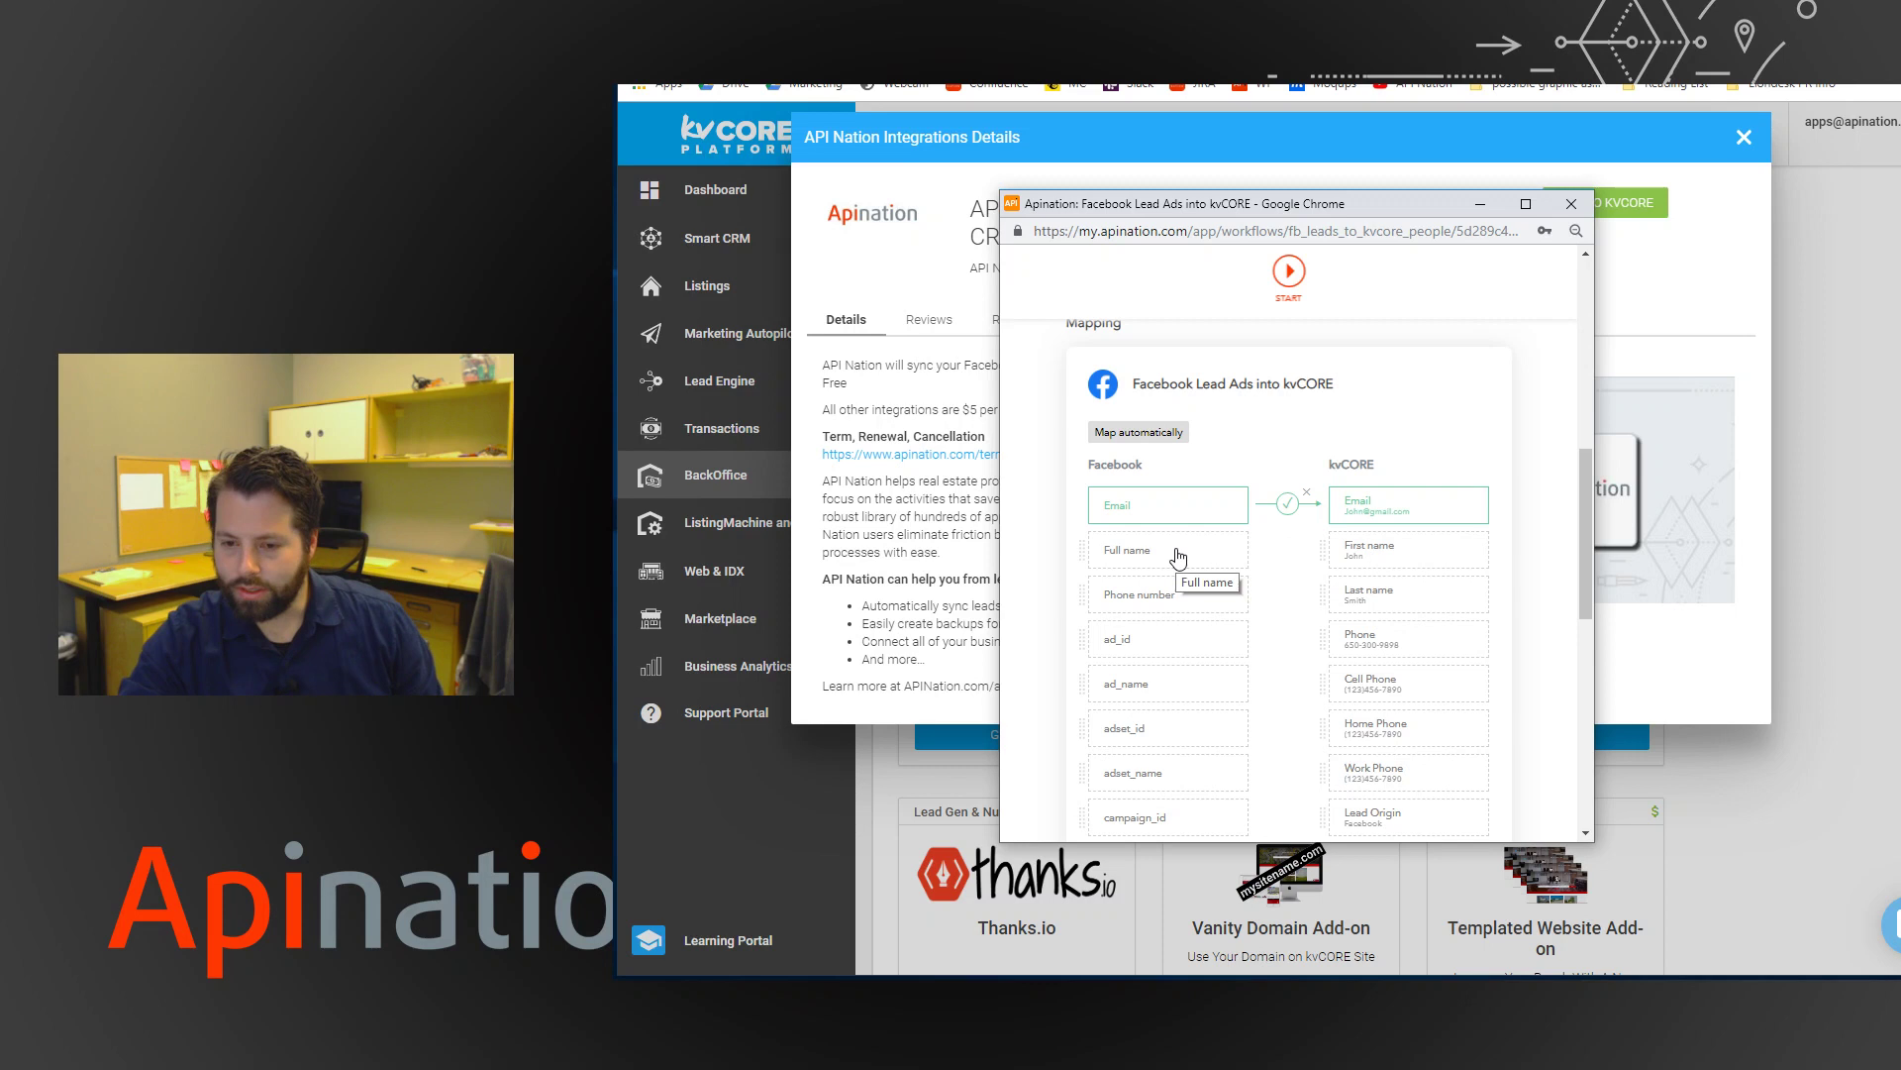
{"action": "left_click_drag", "start_coordinate": [1167, 552], "coordinate": [1397, 546]}
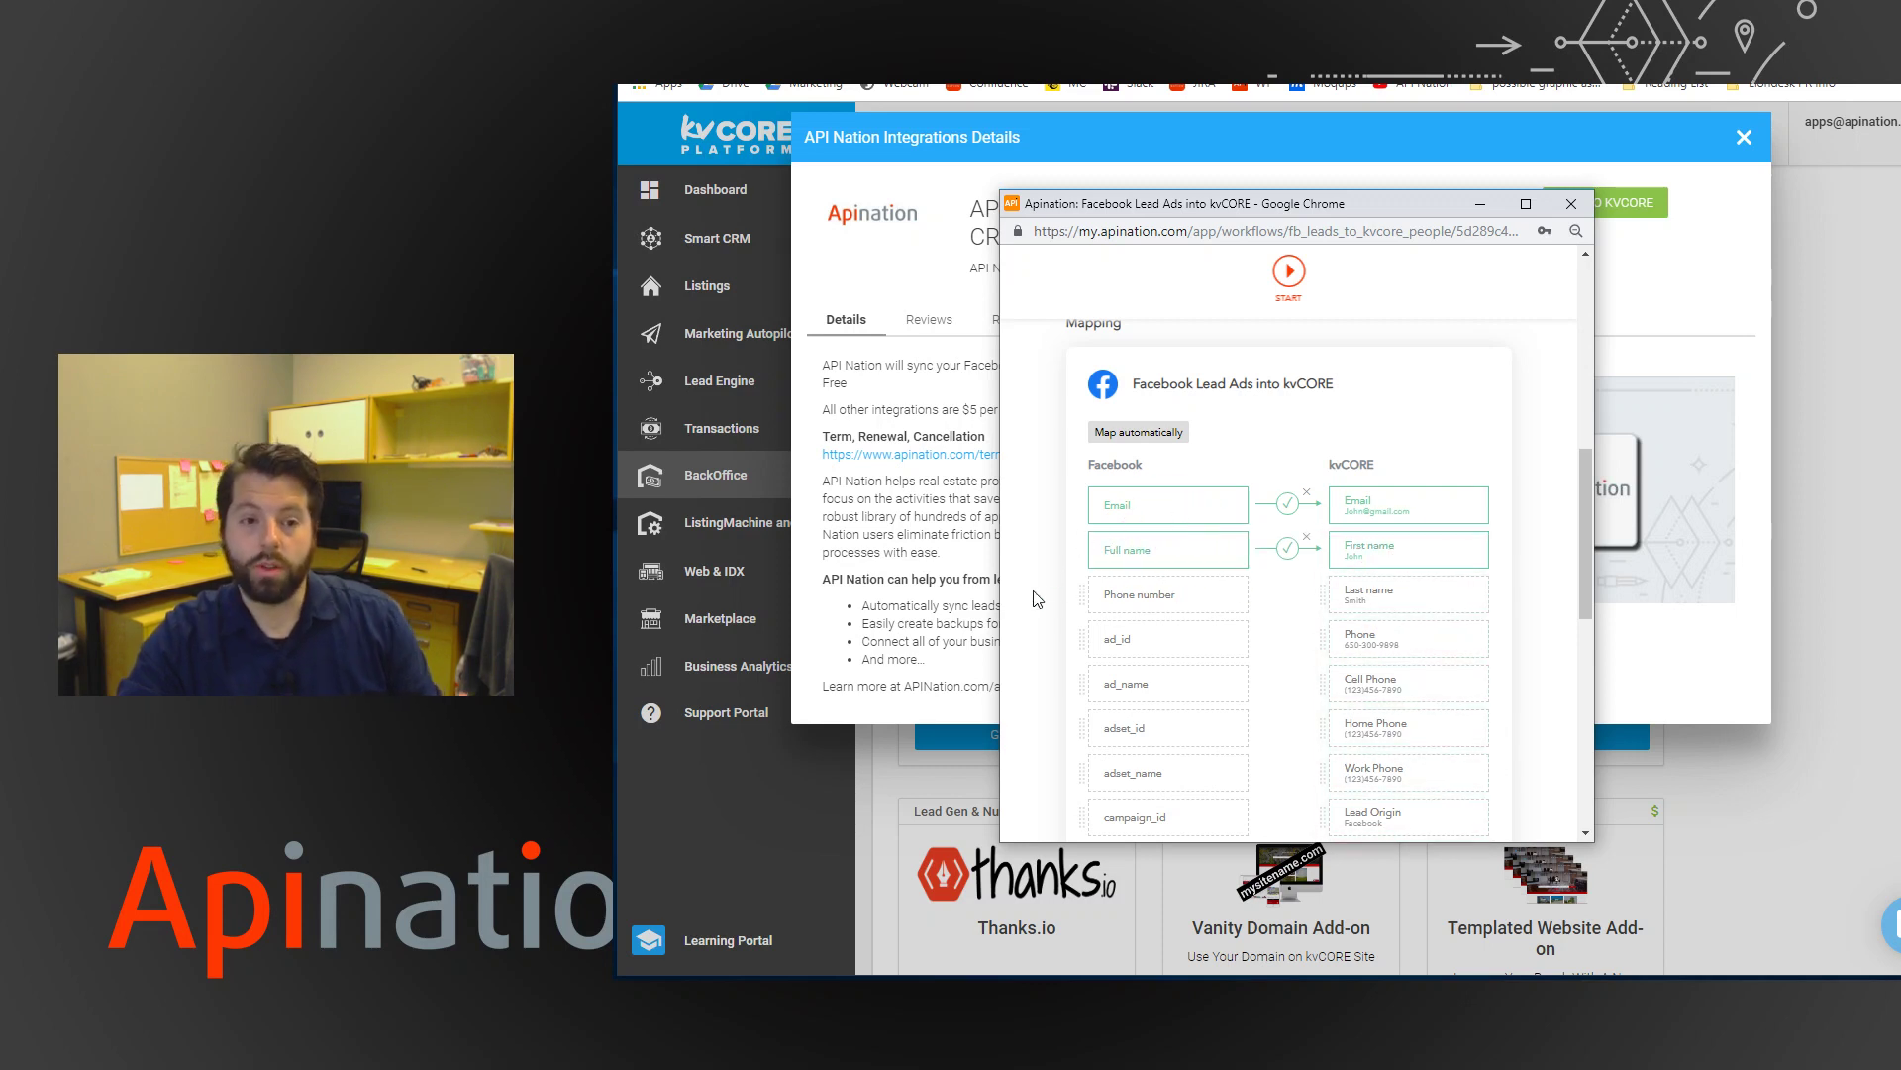
{"action": "scroll", "coordinate": [1051, 428], "scroll_direction": "down", "scroll_amount": 15}
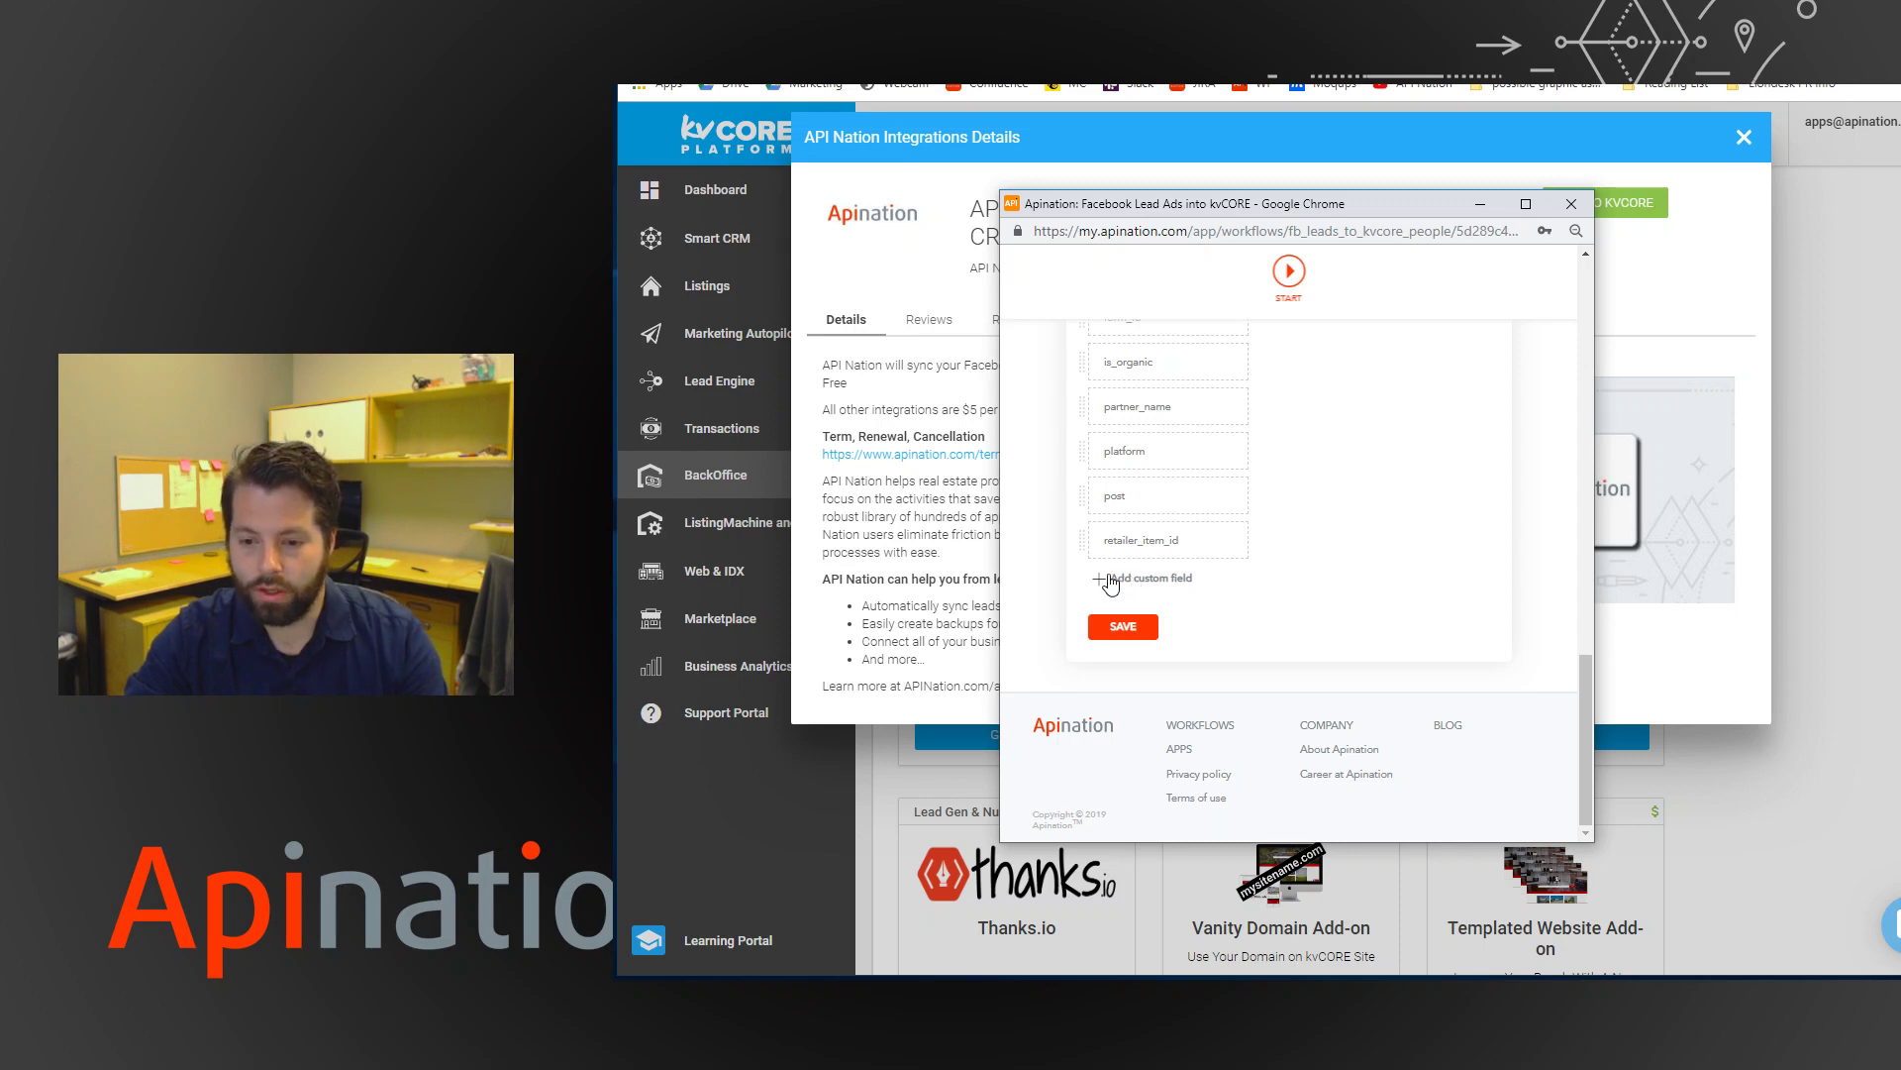
Add a Facebook custom field named 'hashtag' with value '#fblead'.
{"action": "left_click", "coordinate": [1129, 581]}
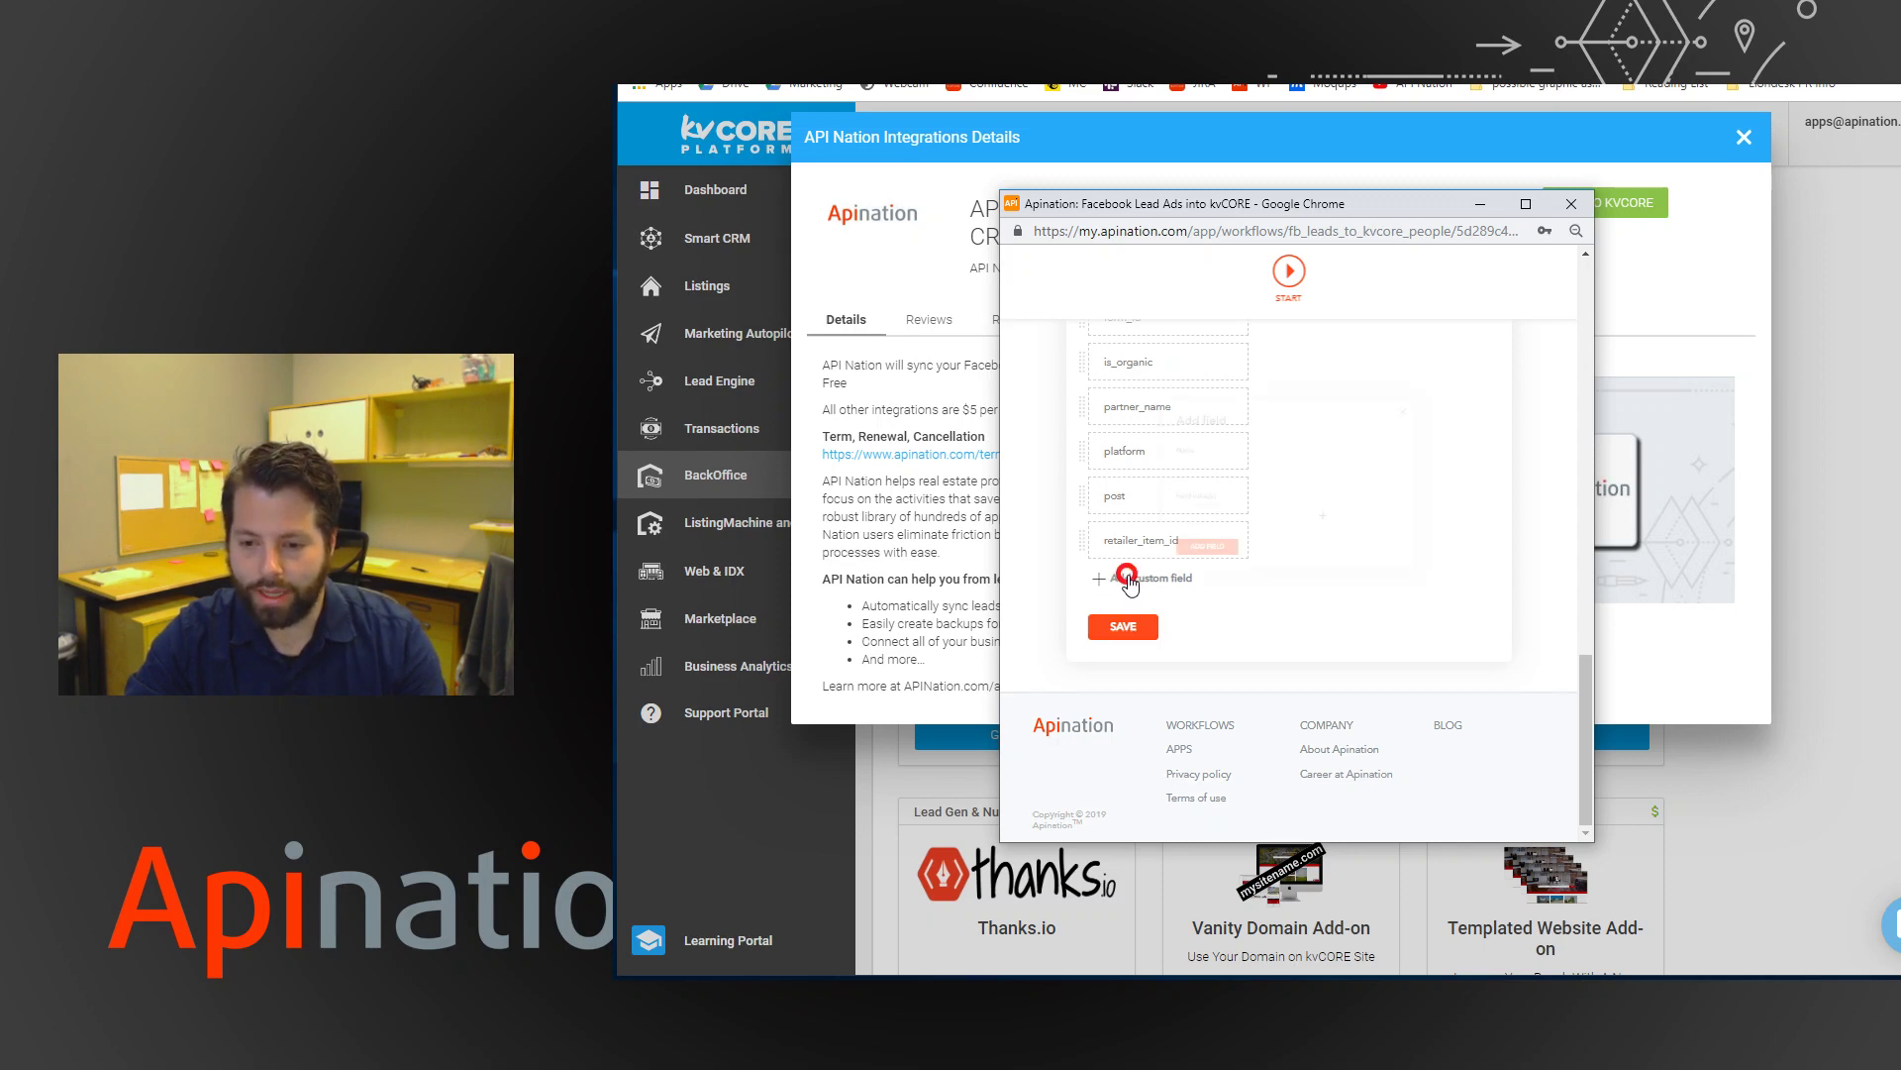
{"action": "left_click", "coordinate": [1169, 453]}
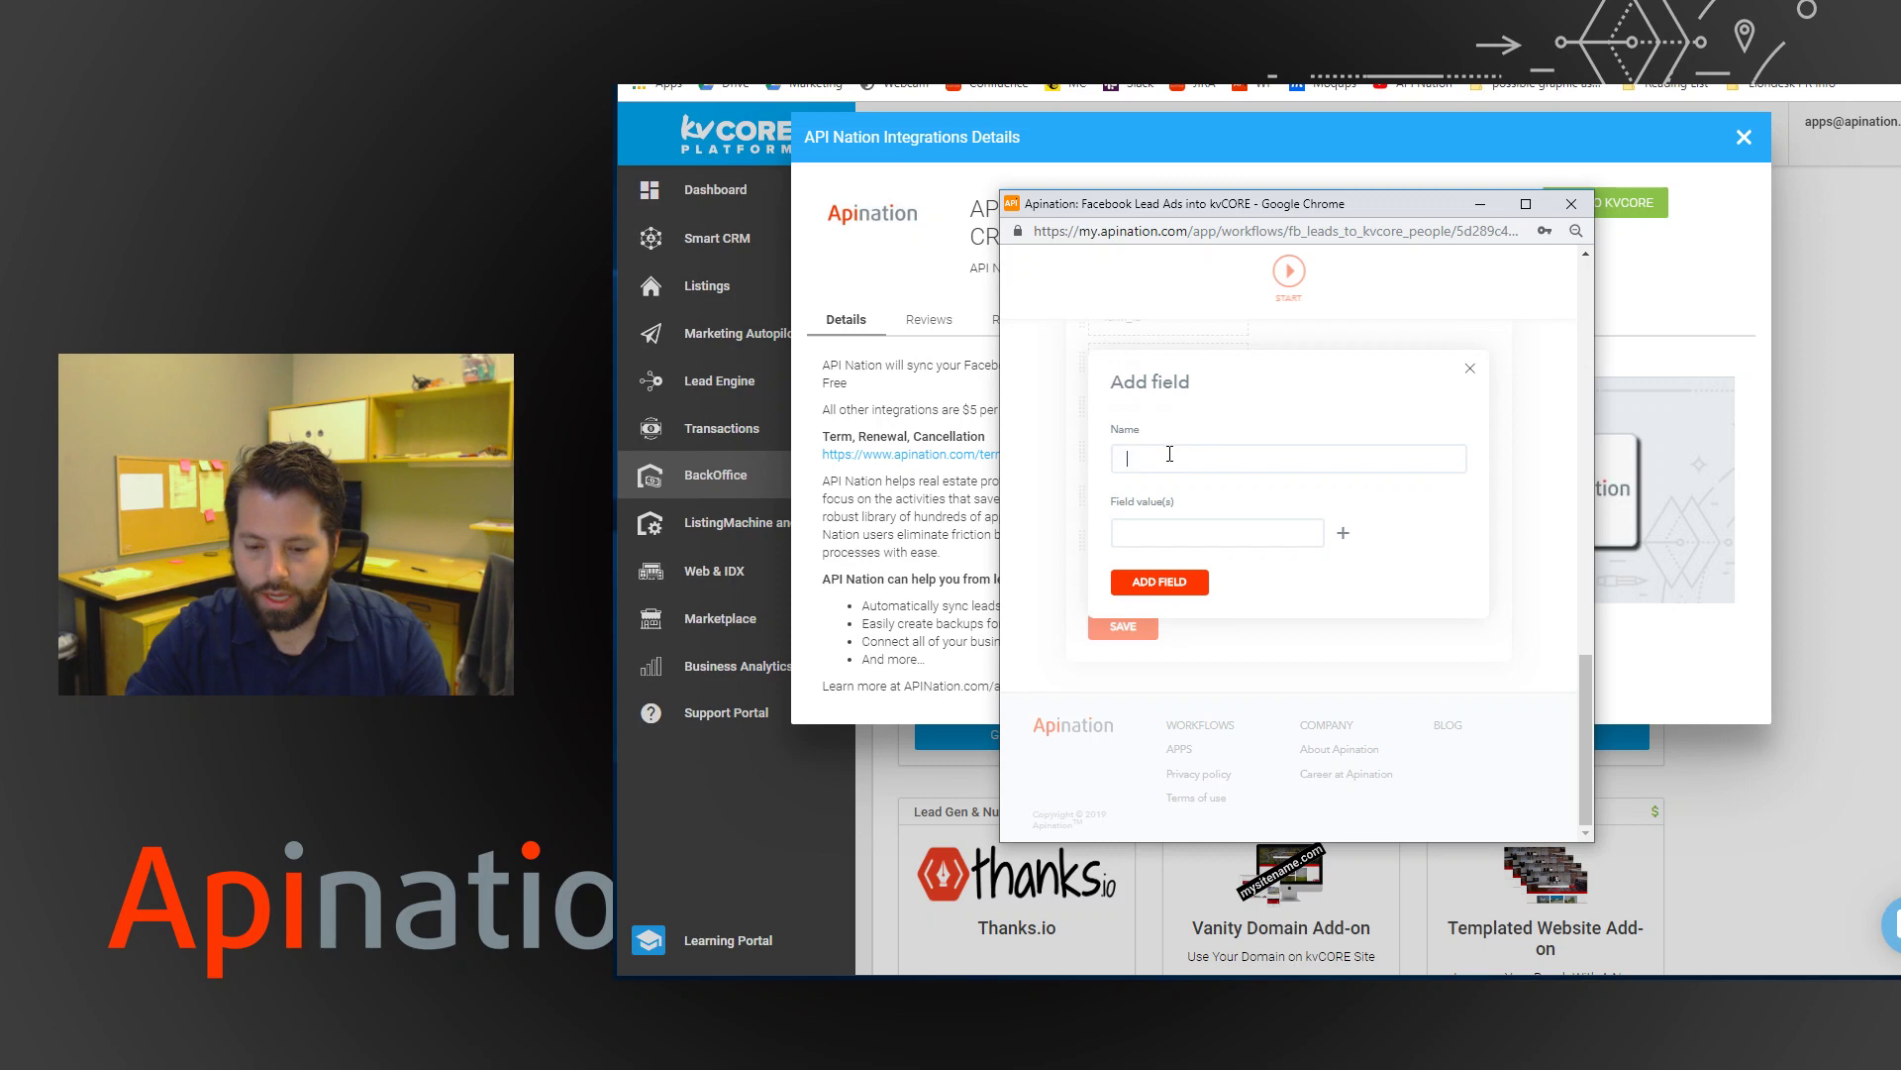
{"action": "type", "text": "hashtag"}
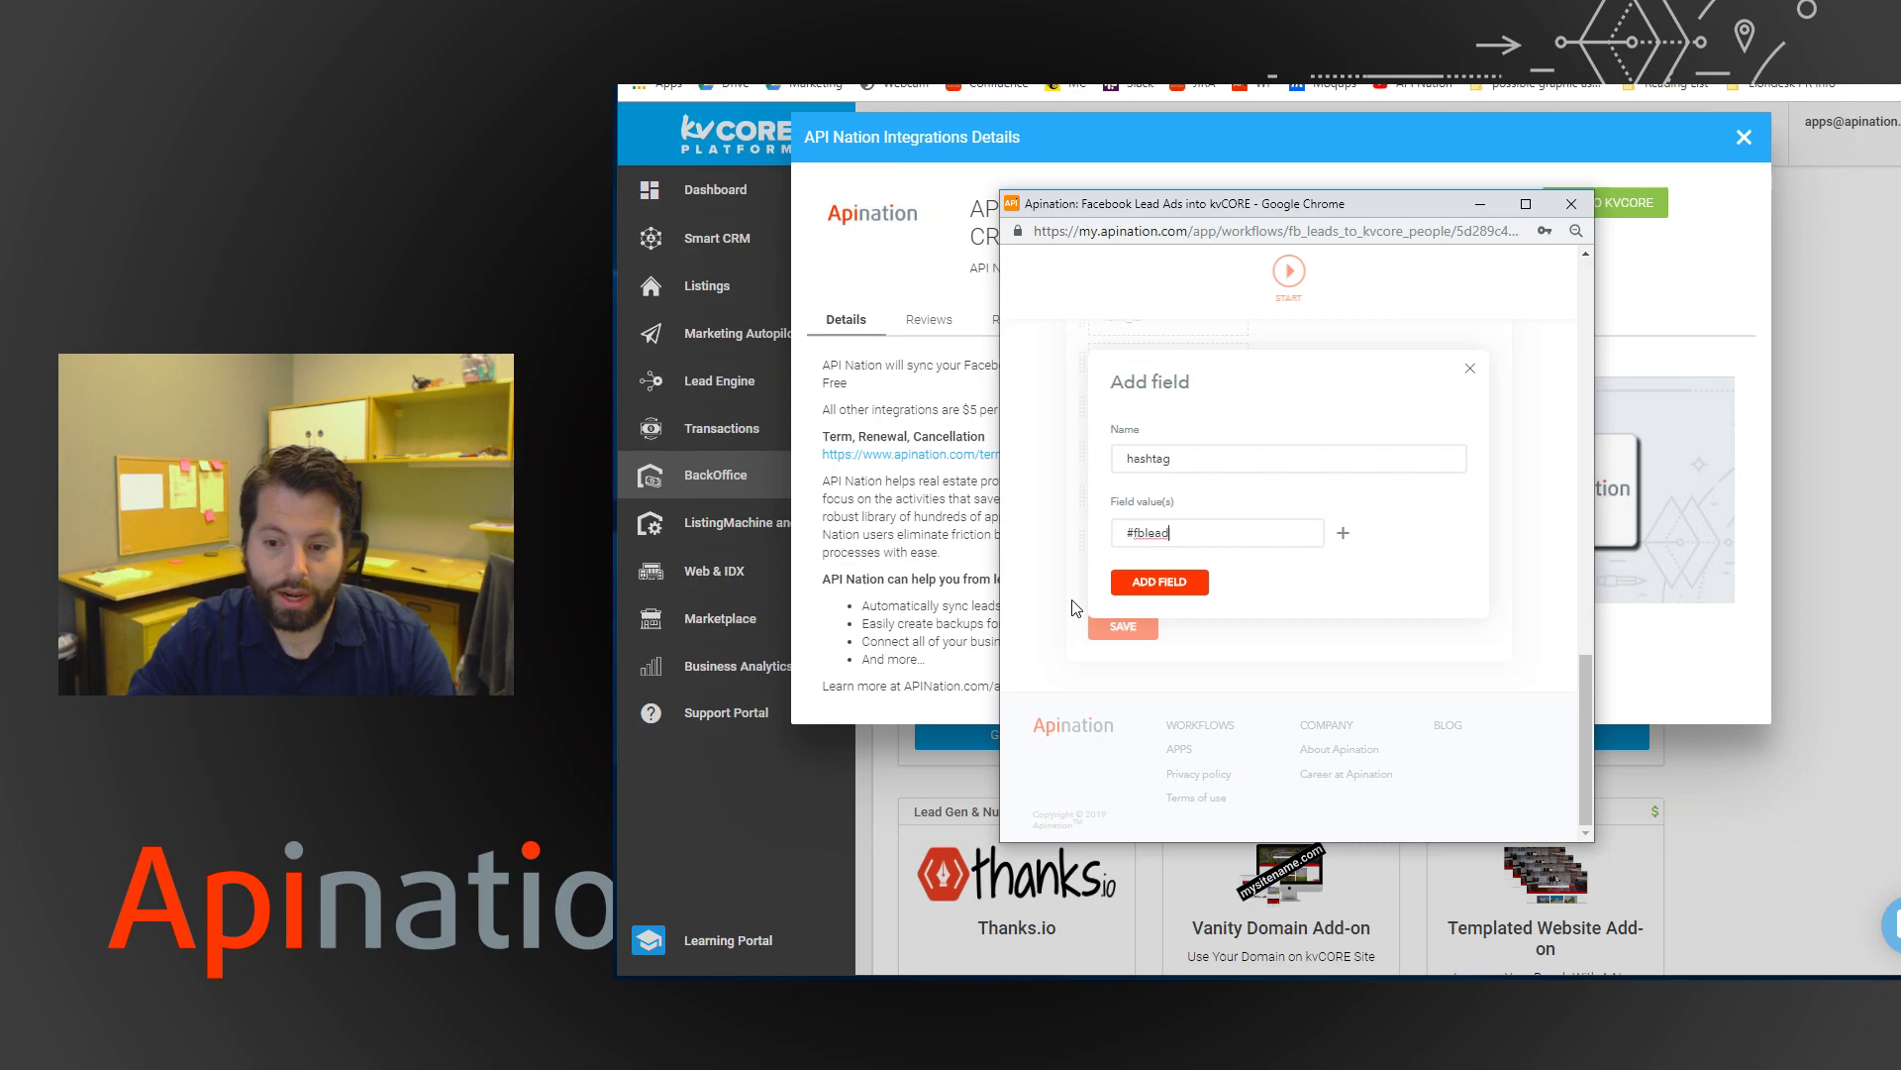
{"action": "left_click", "coordinate": [1141, 594]}
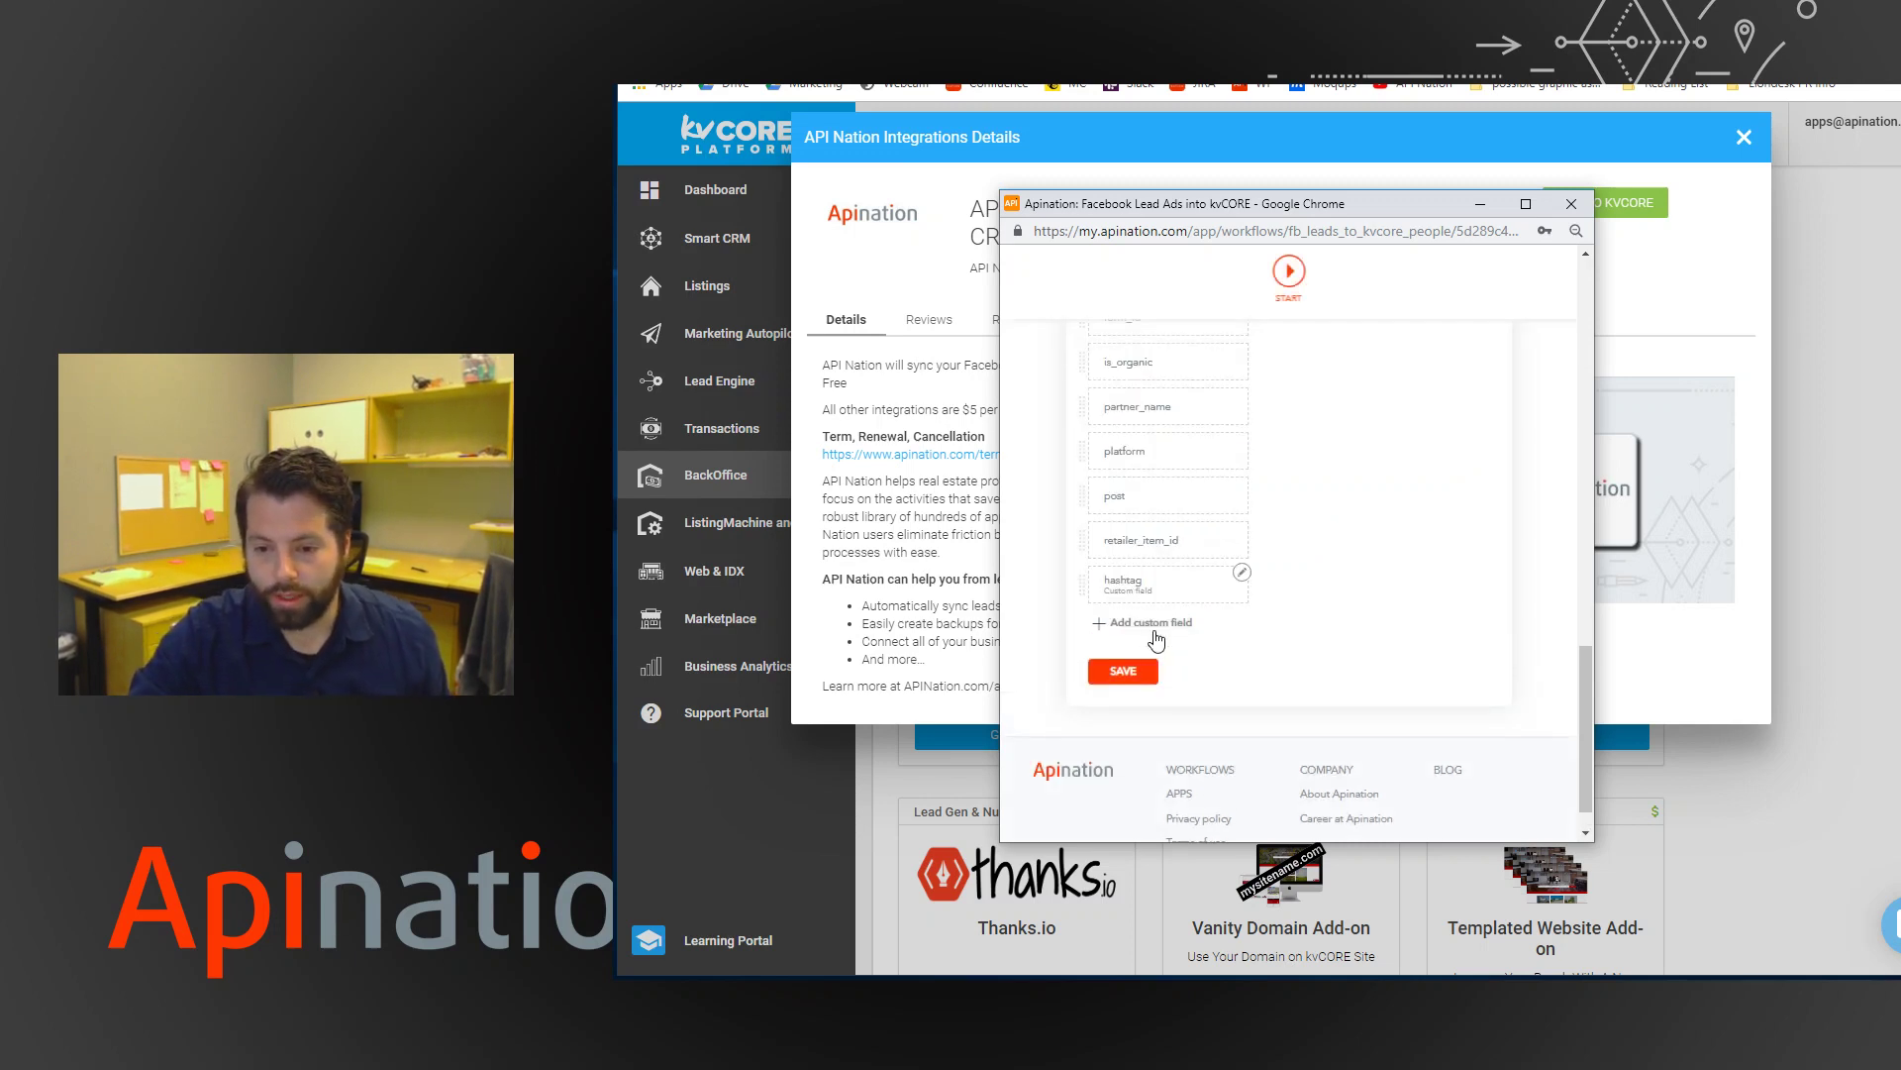
Map the hashtag field to kvCORE's Note and save the mapping.
{"action": "left_click", "coordinate": [1127, 590]}
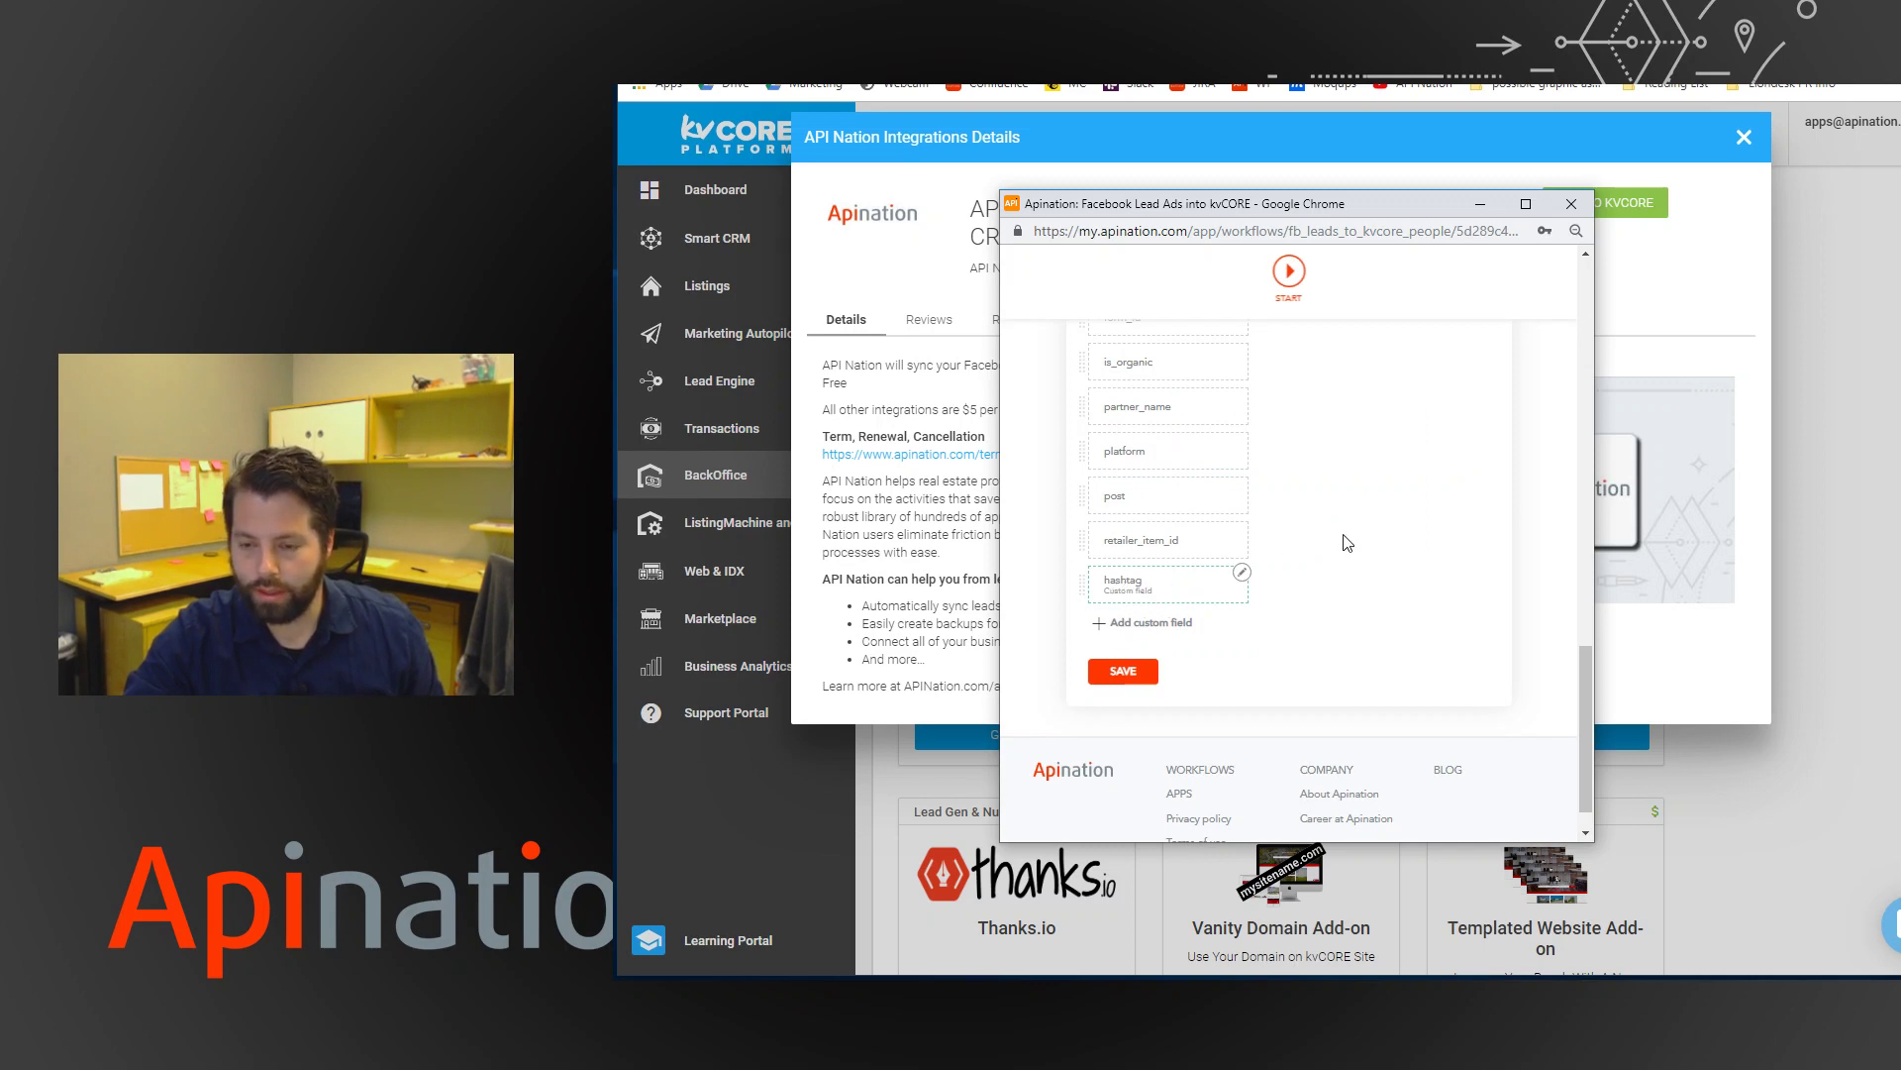
{"action": "scroll", "coordinate": [1348, 542], "scroll_direction": "up", "scroll_amount": 4}
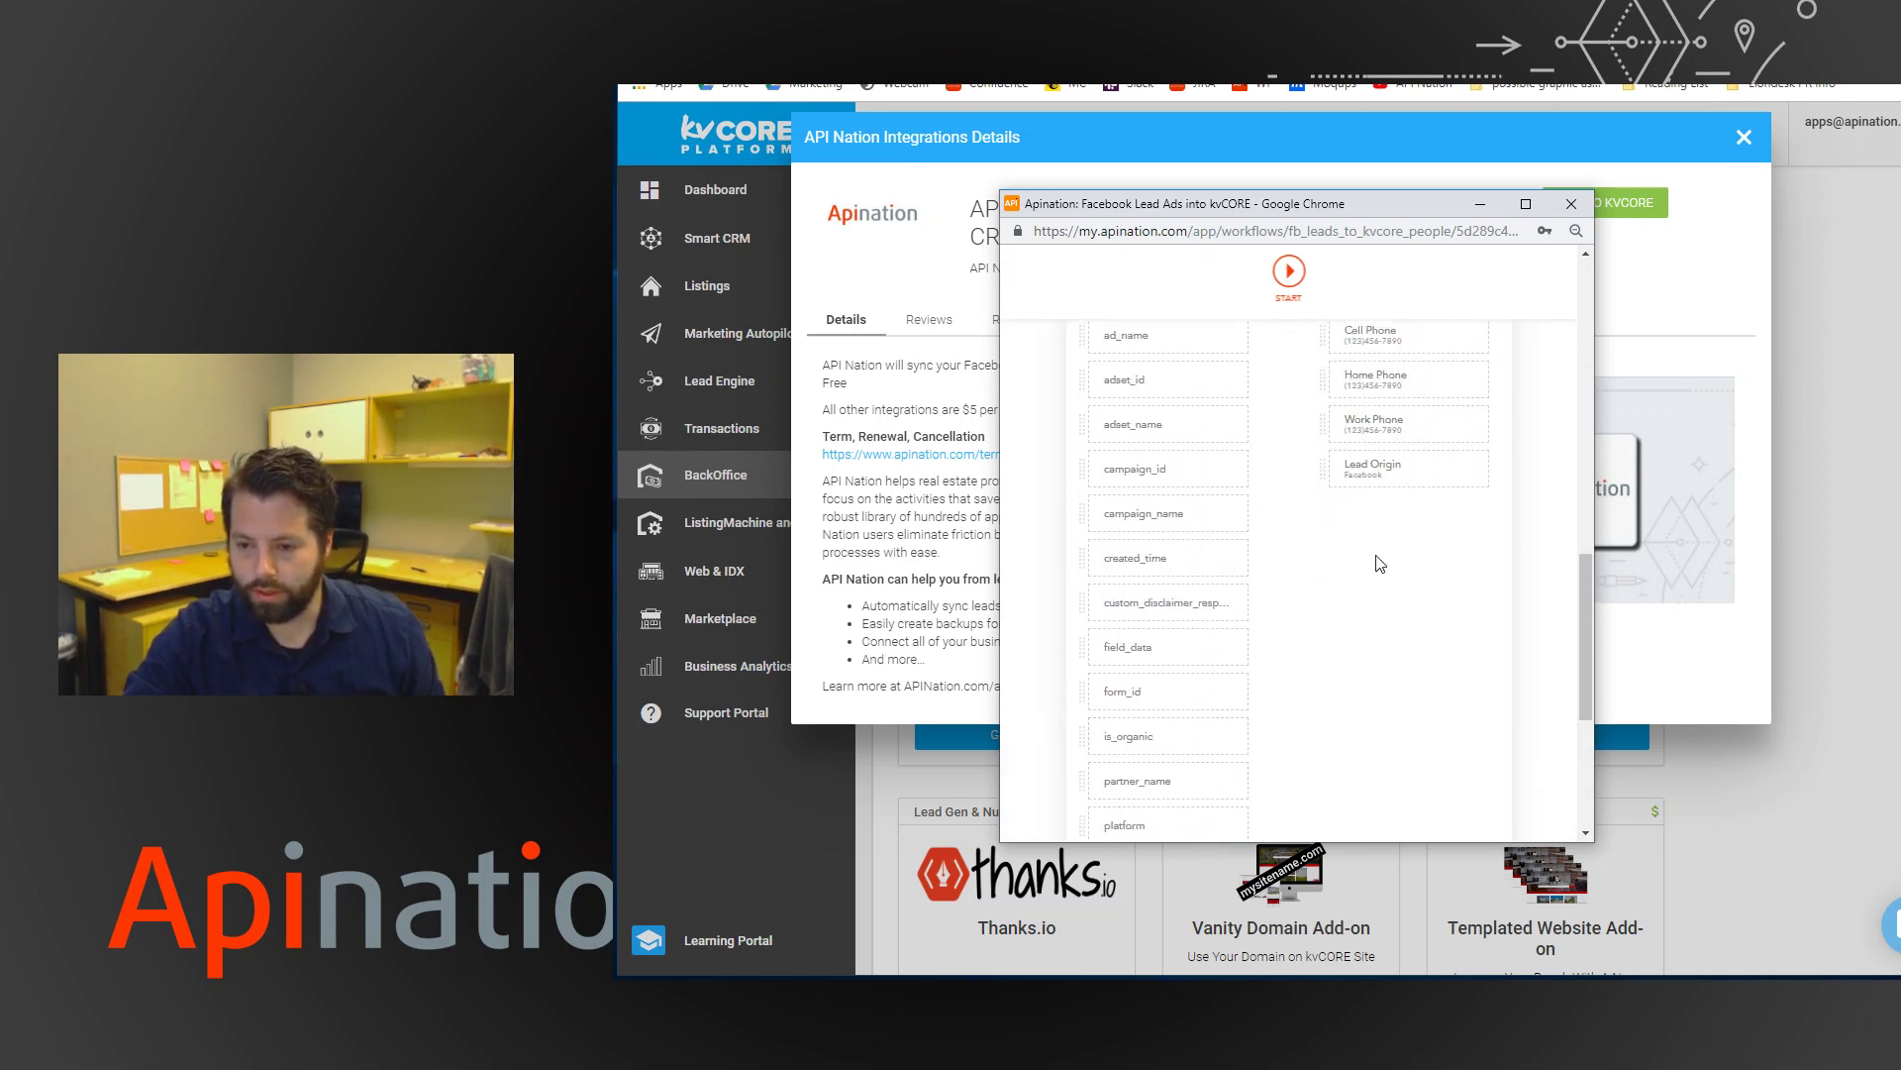
{"action": "scroll", "coordinate": [1380, 564], "scroll_direction": "up", "scroll_amount": 5}
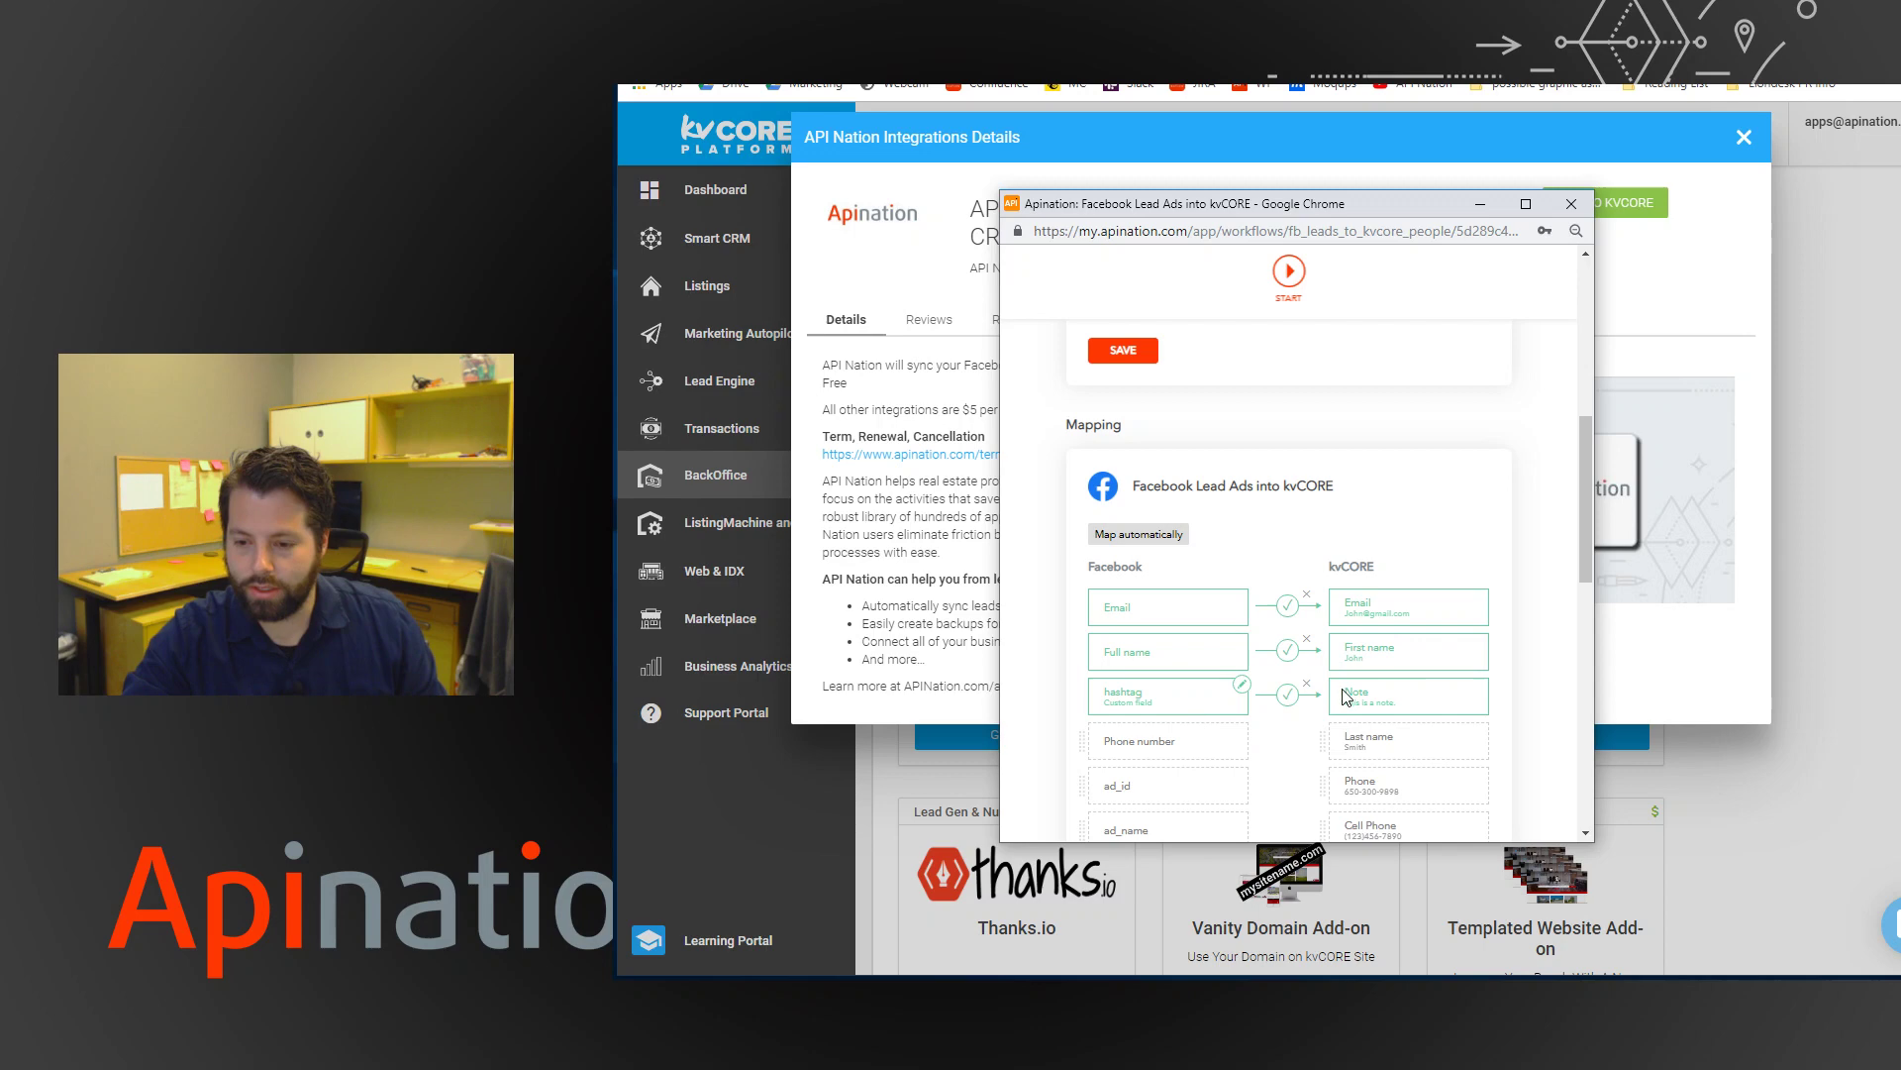
{"action": "scroll", "coordinate": [1167, 644], "scroll_direction": "down", "scroll_amount": 5}
{"action": "scroll", "coordinate": [1168, 645], "scroll_direction": "down", "scroll_amount": 3}
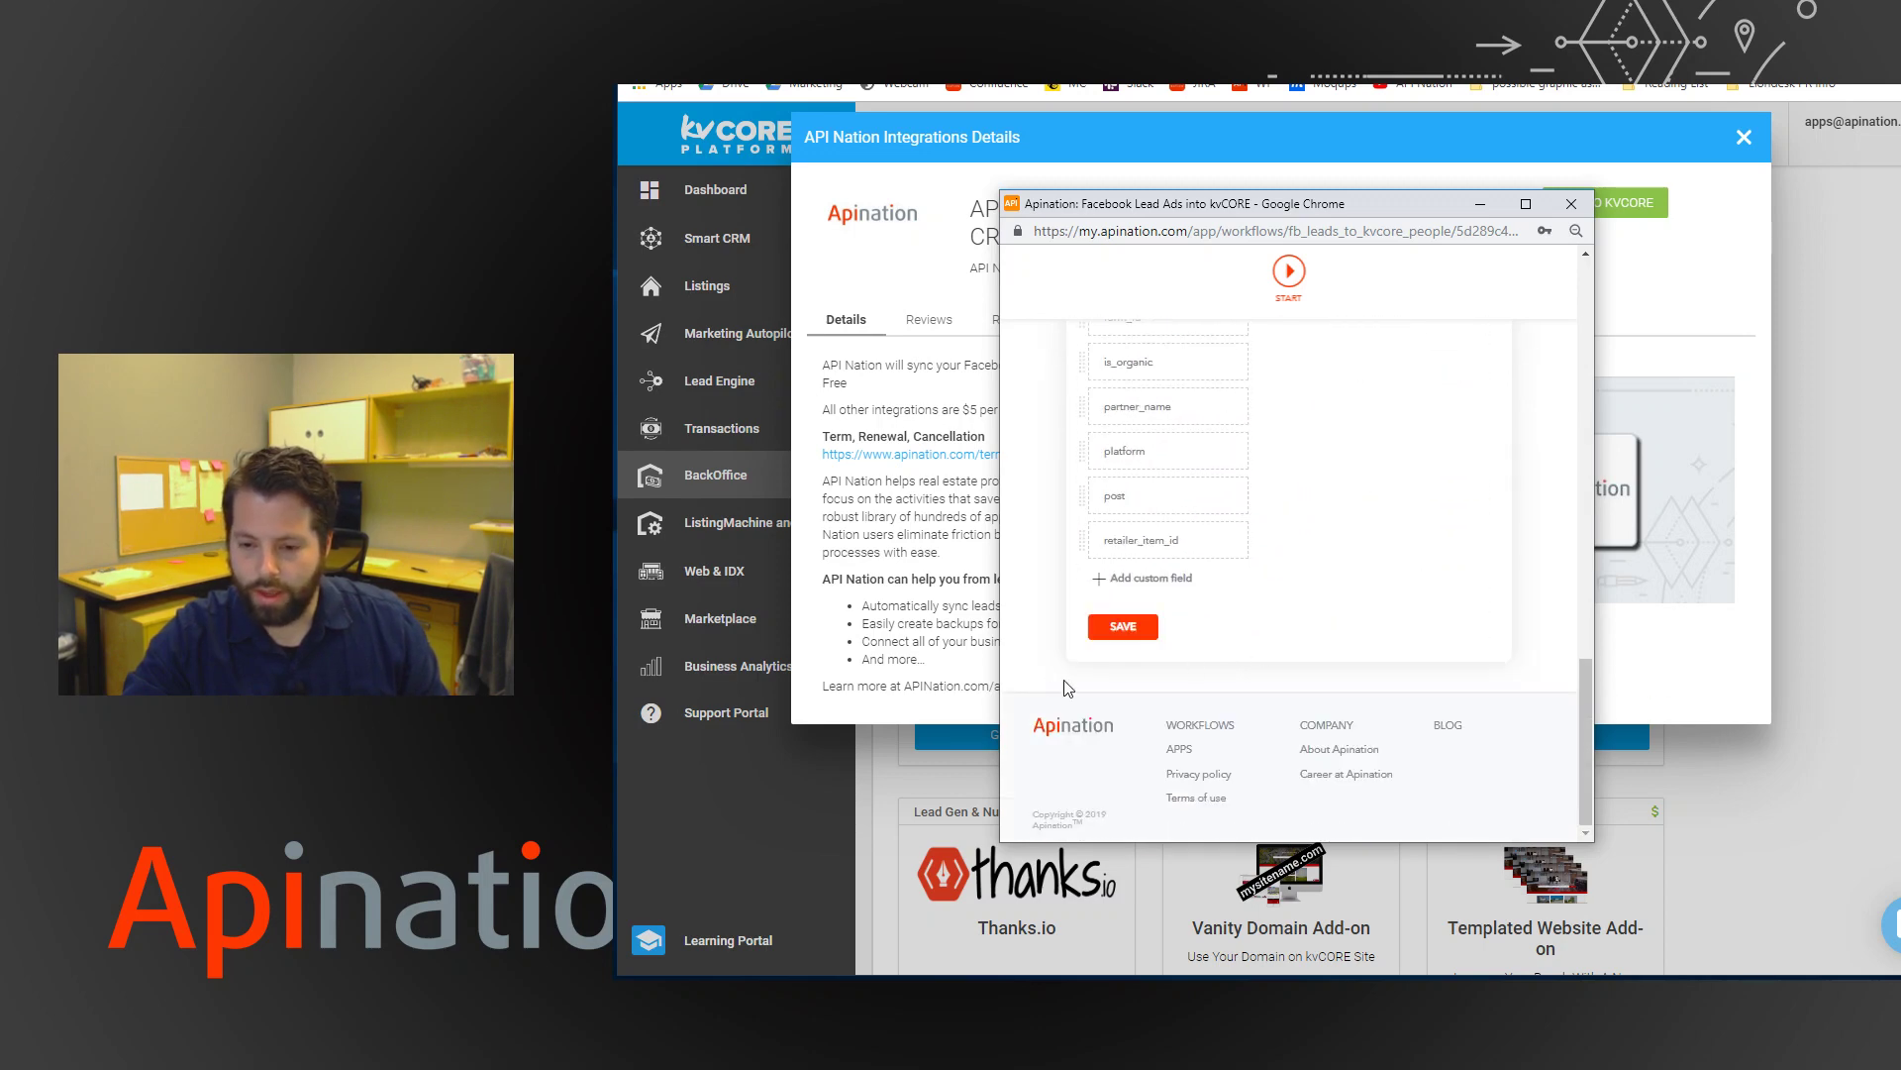
{"action": "left_click", "coordinate": [1124, 627]}
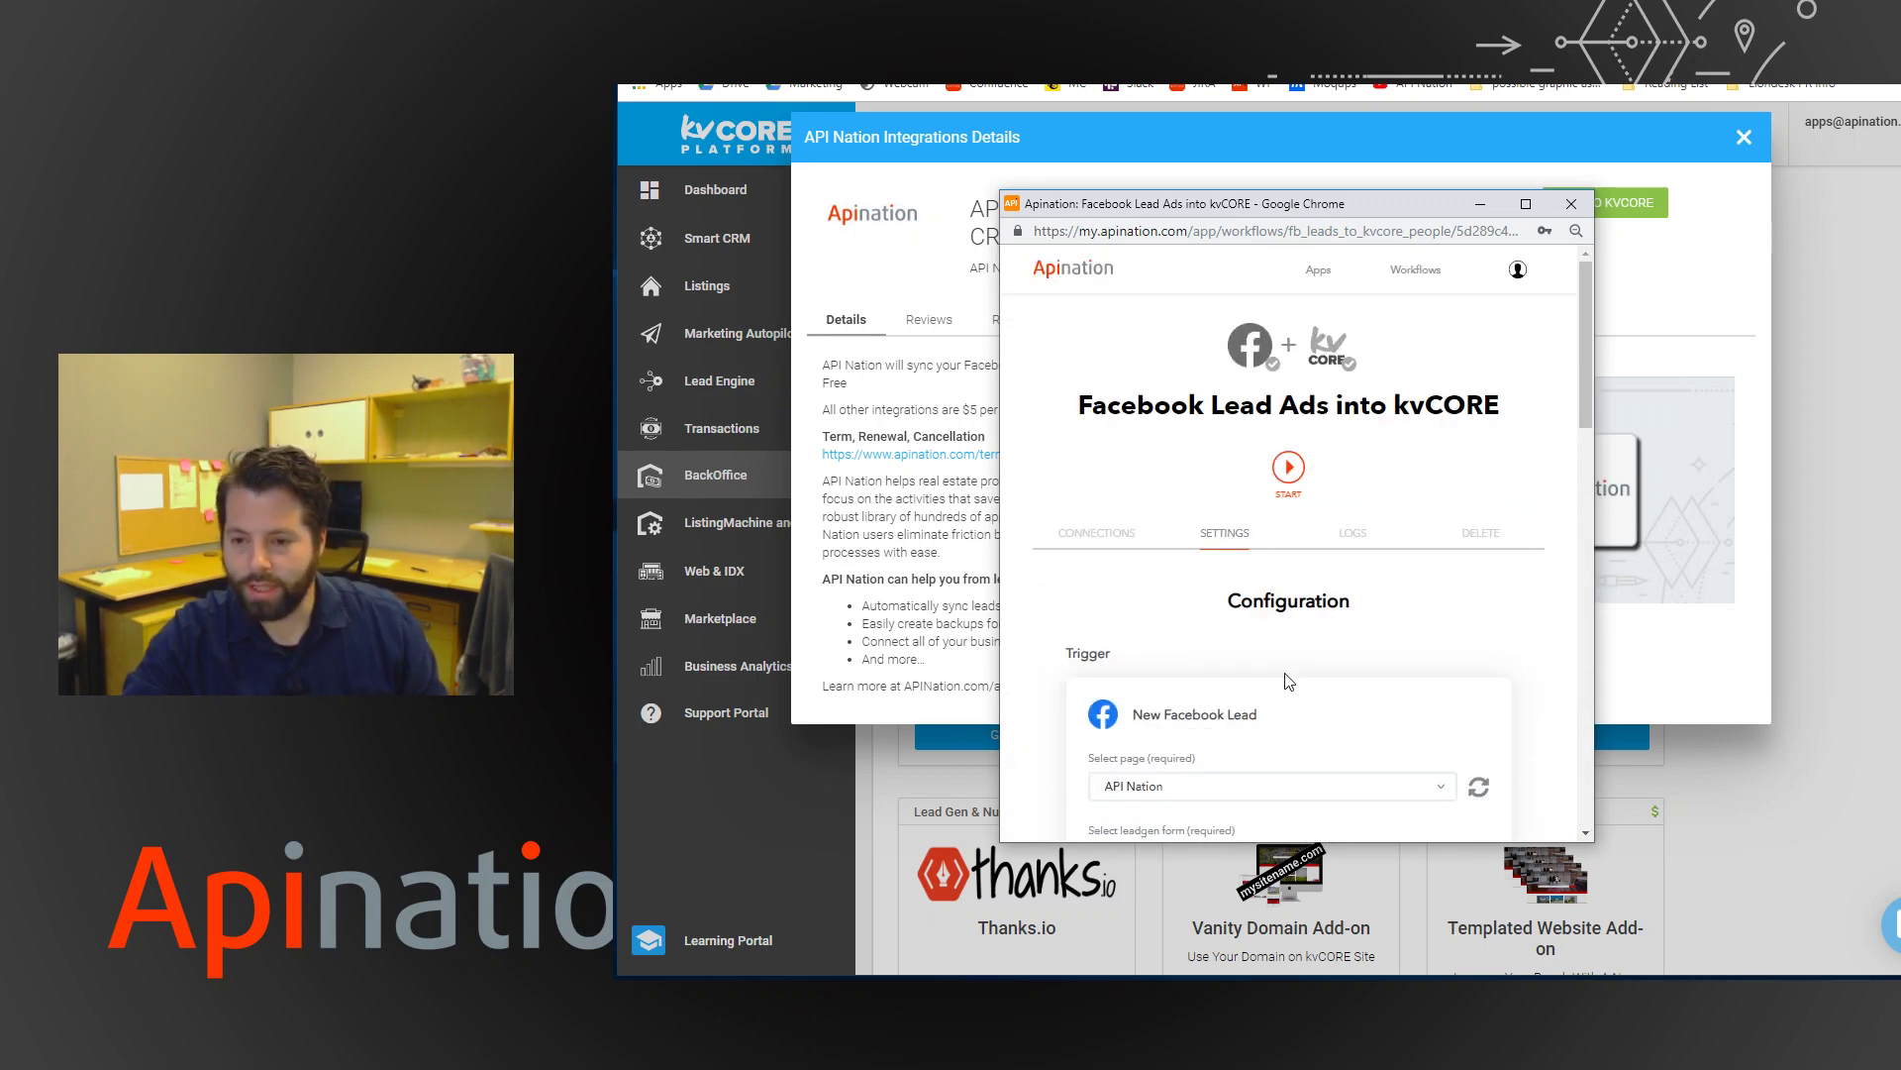
Activate the Facebook Lead Ads into kvCORE workflow with START, then Run now.
{"action": "left_click", "coordinate": [1291, 469]}
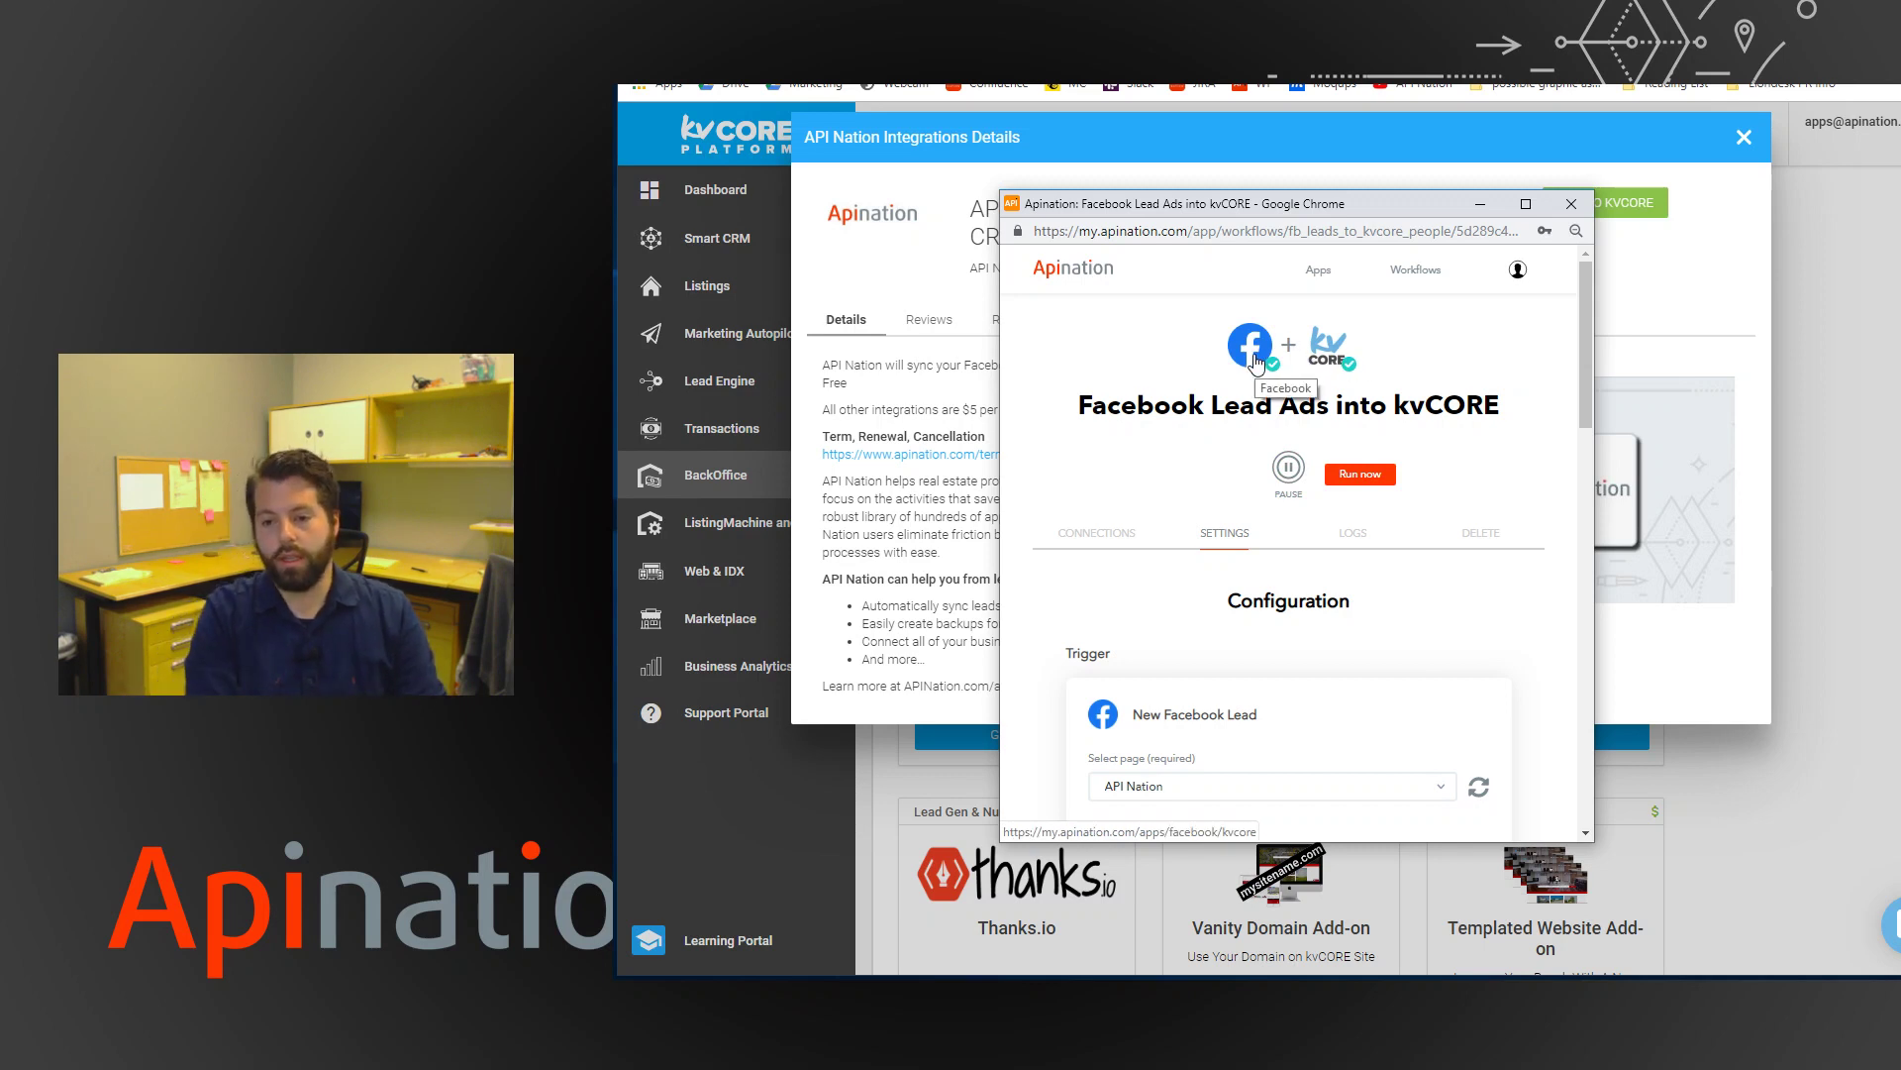
{"action": "left_click", "coordinate": [1358, 477]}
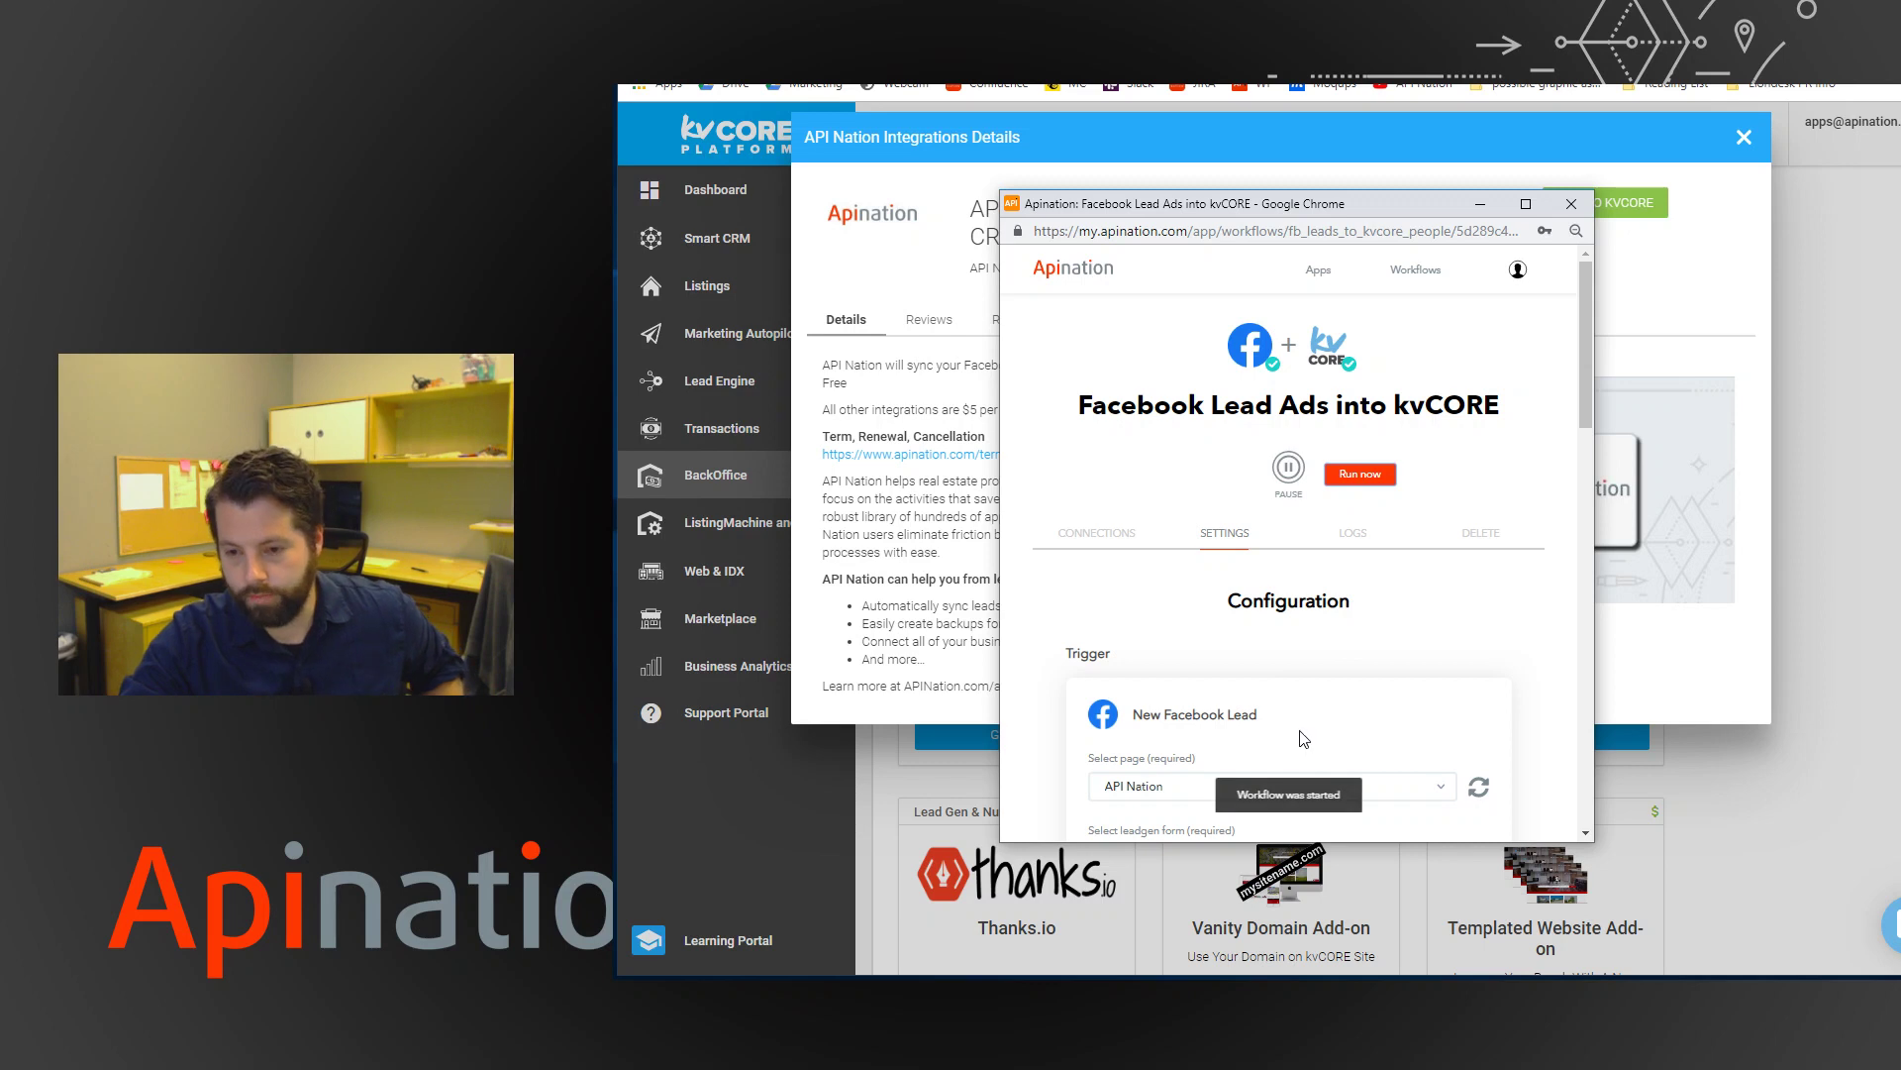